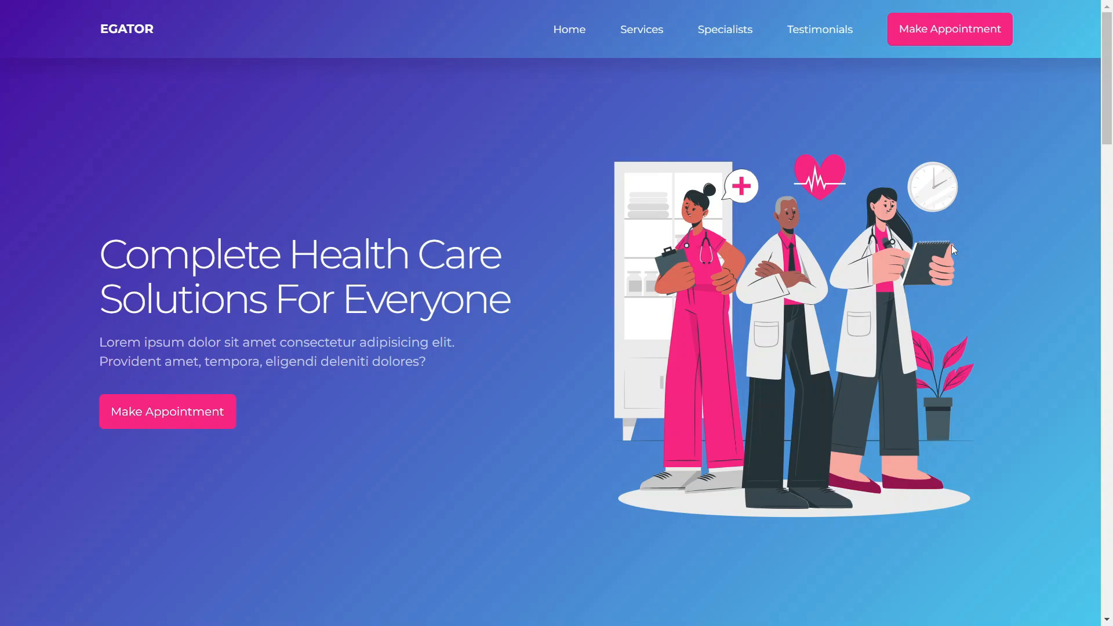
Switch to the Hostinger page and locate the Web Hosting plan offer.
key("alt+Tab")
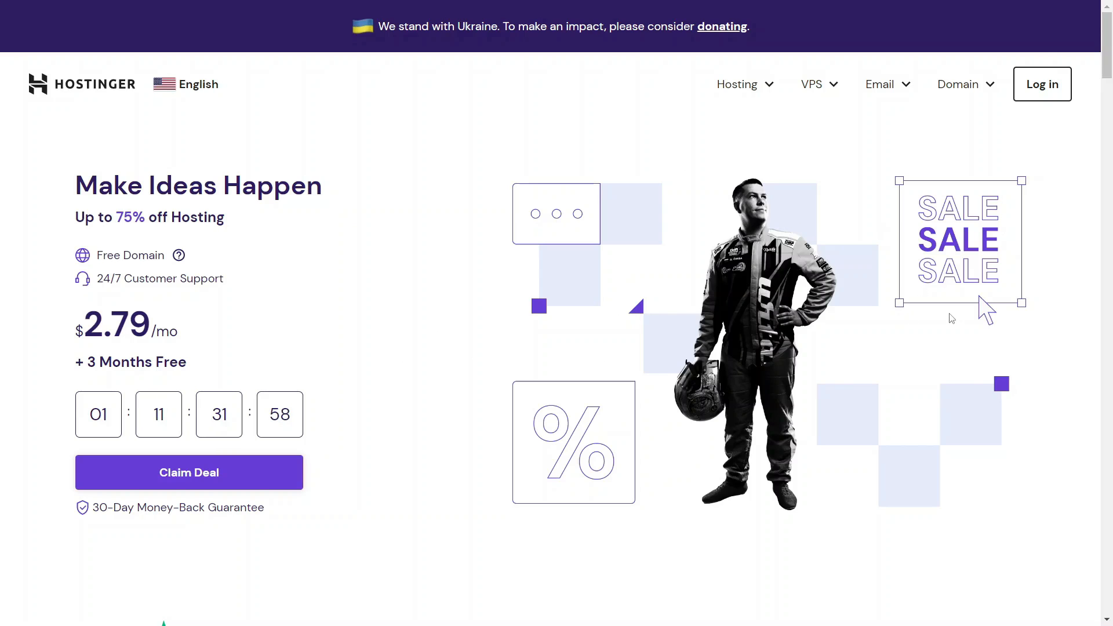
scroll(953, 319, "down", 3)
scroll(955, 319, "down", 10)
scroll(983, 321, "up", 4)
scroll(984, 322, "down", 1)
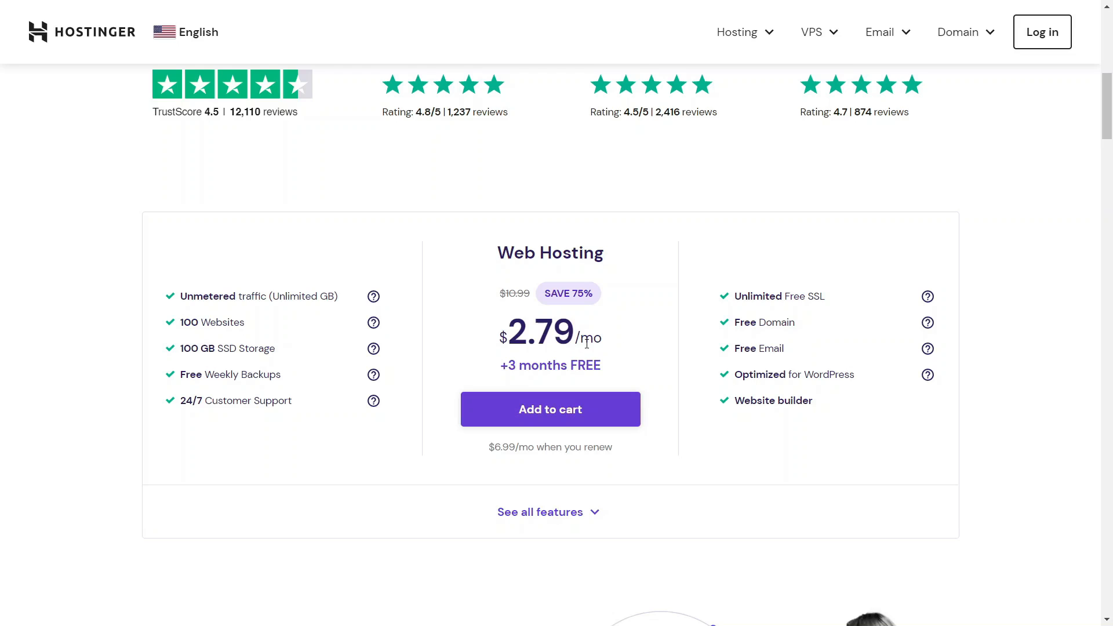
Examine the Web Hosting plan's website allowance, SSD storage, free domain and free email features.
triple_click(187, 325)
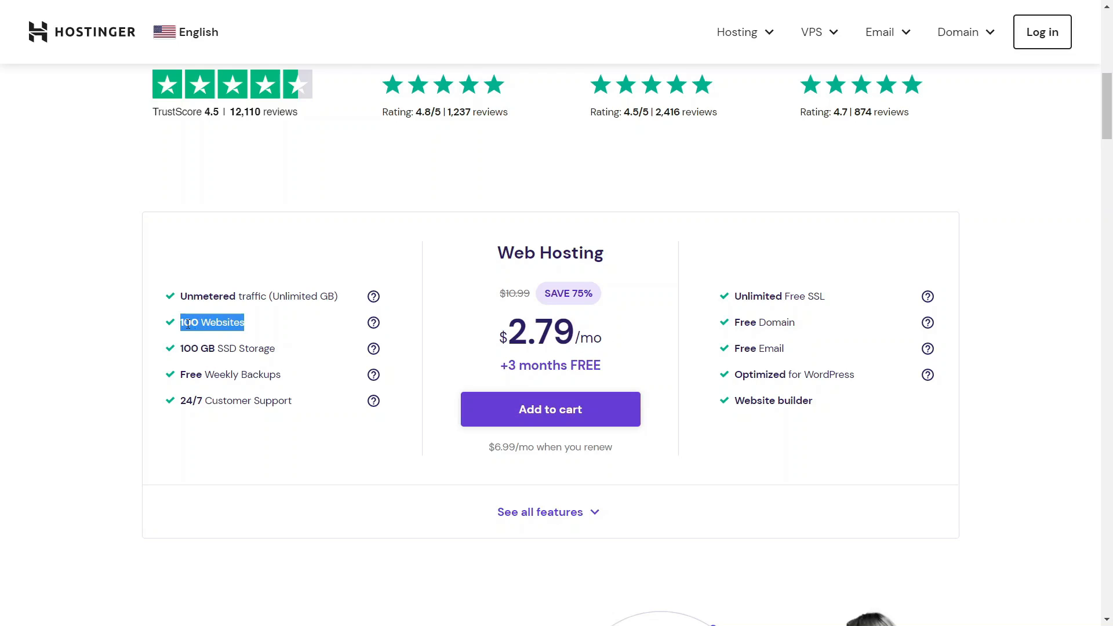
left_click(184, 355)
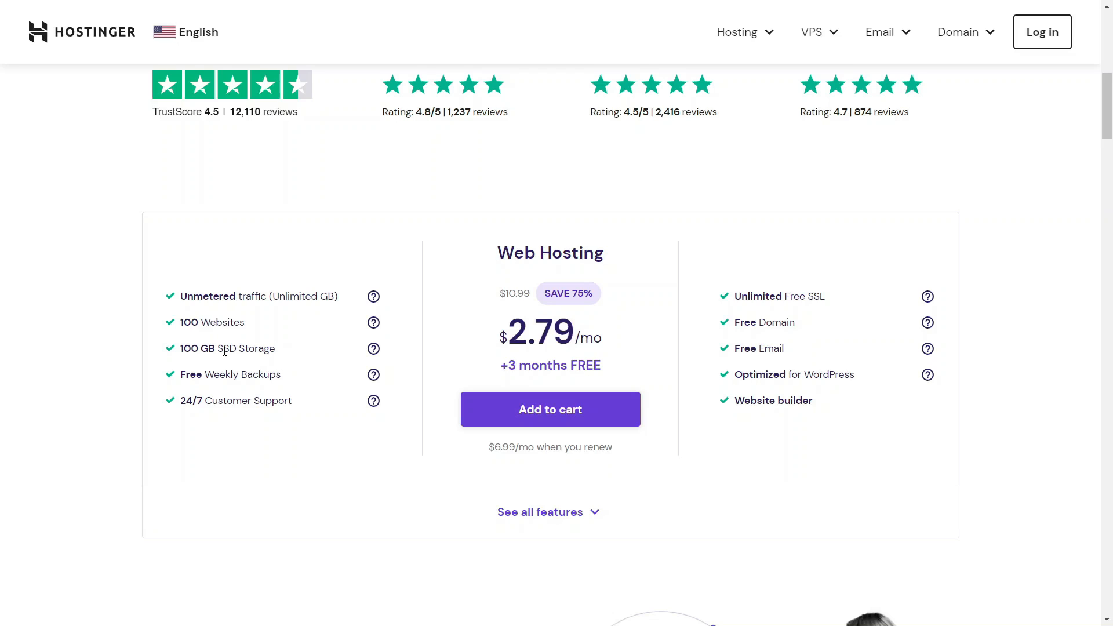
left_click_drag(218, 350, 301, 350)
left_click(254, 364)
left_click_drag(729, 324, 804, 330)
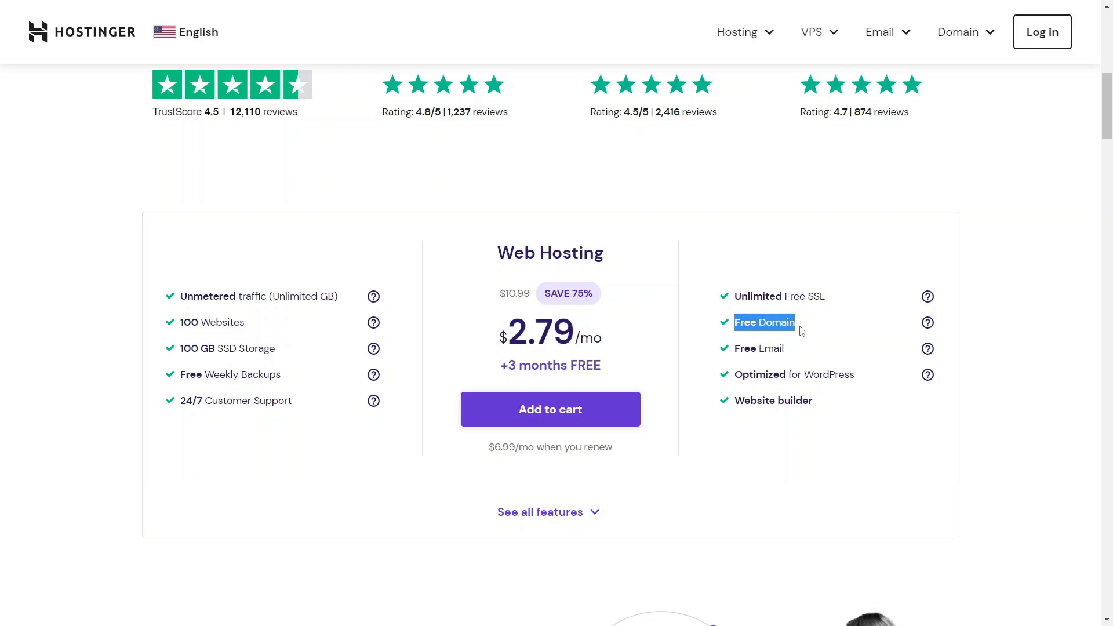
left_click(795, 324)
left_click_drag(736, 329, 803, 354)
left_click(798, 329)
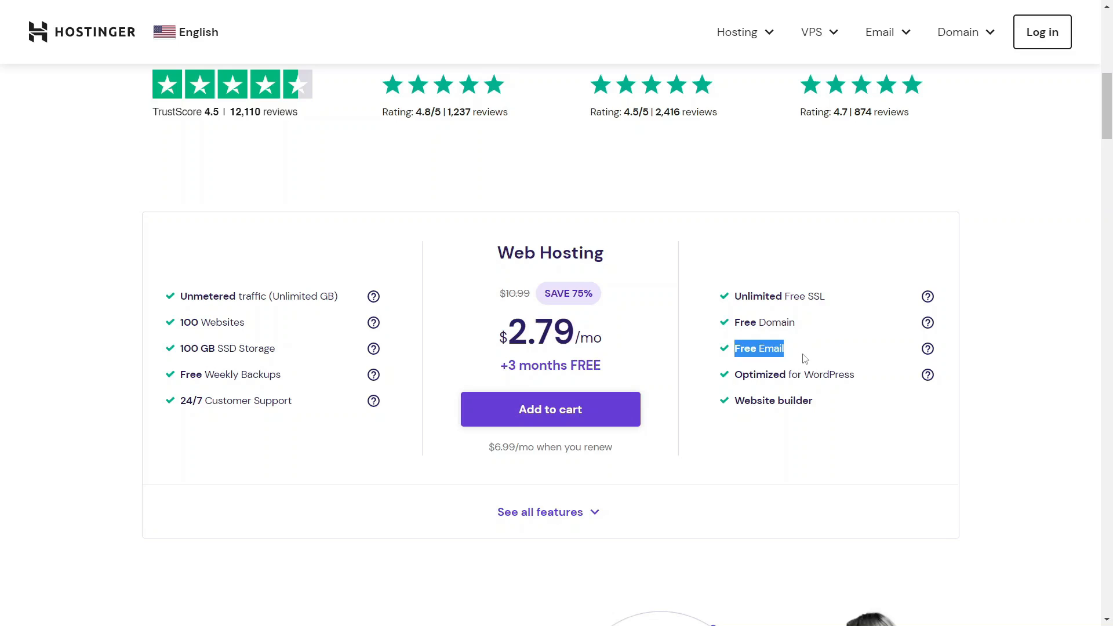
Expand the Web Hosting plan's full feature list and look through the included features.
scroll(800, 365, "down", 2)
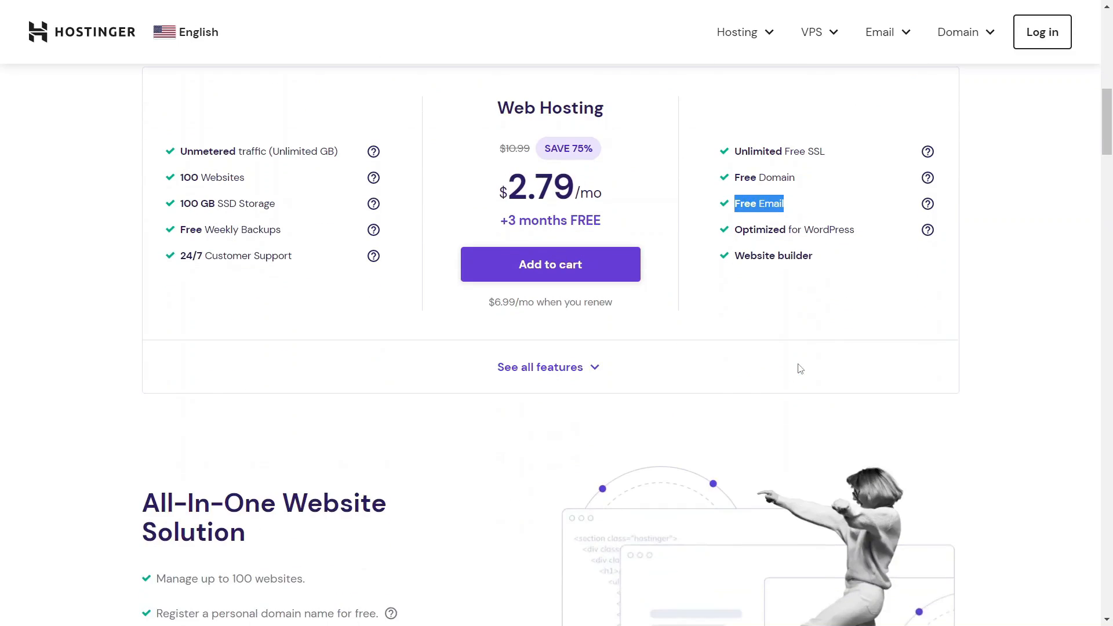
left_click(577, 368)
scroll(602, 382, "down", 4)
scroll(371, 382, "up", 6)
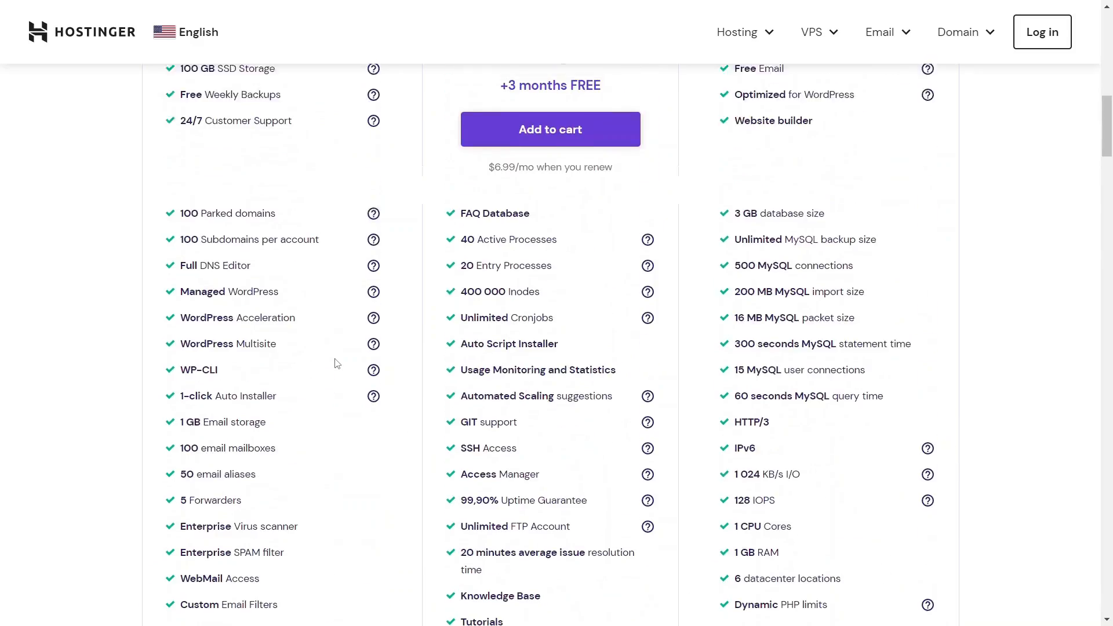
scroll(337, 363, "down", 5)
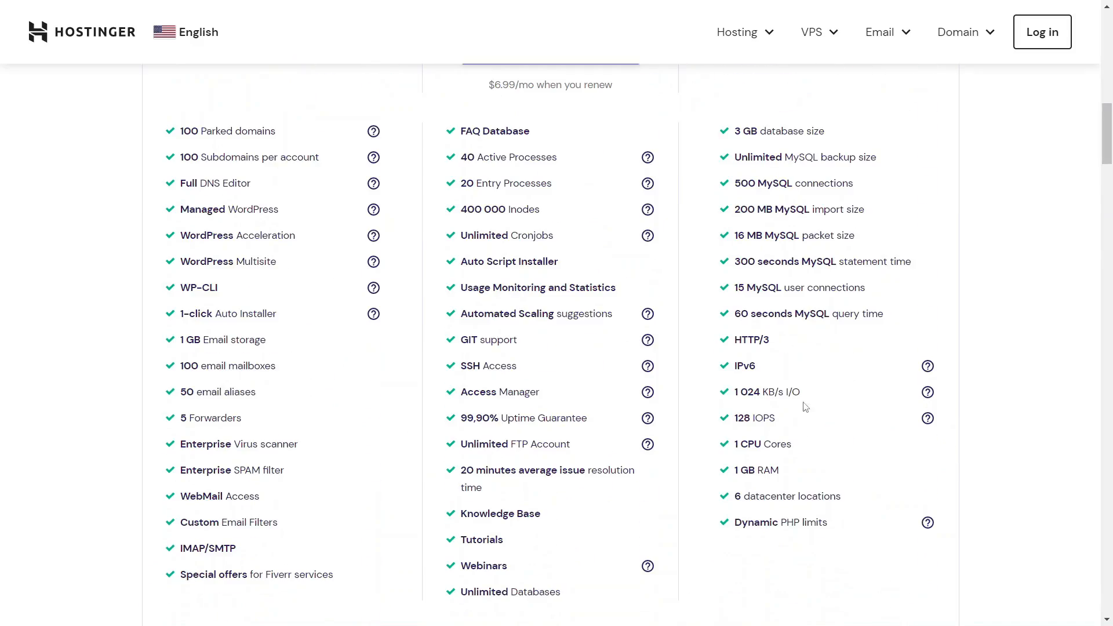
scroll(666, 429, "up", 6)
scroll(626, 470, "down", 2)
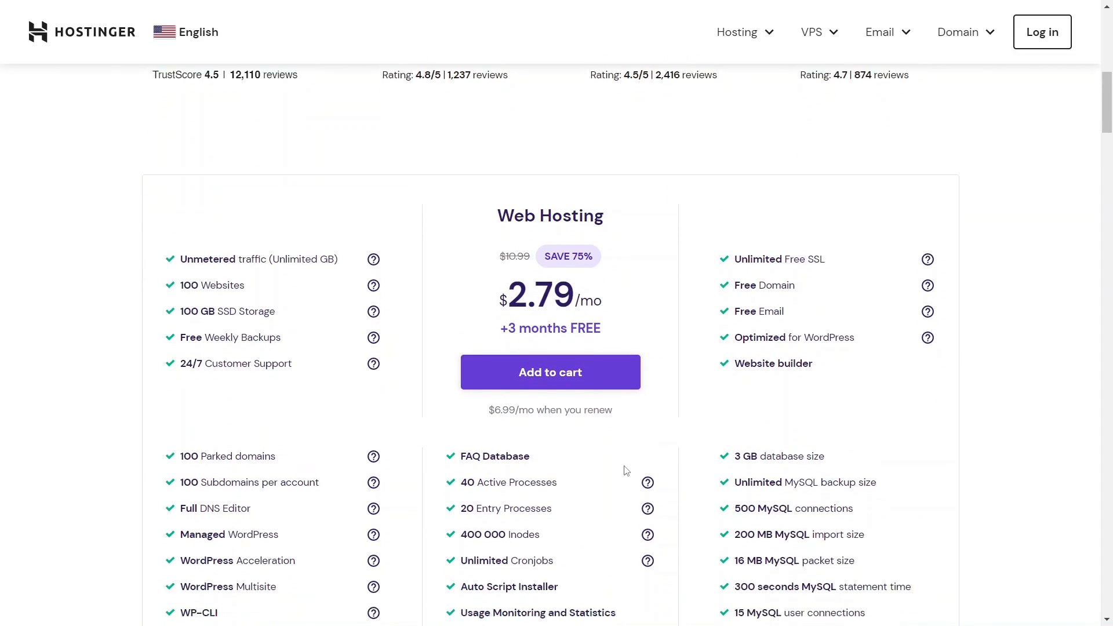
Add the Web Hosting plan to the cart and review the billing periods and order form.
left_click(553, 342)
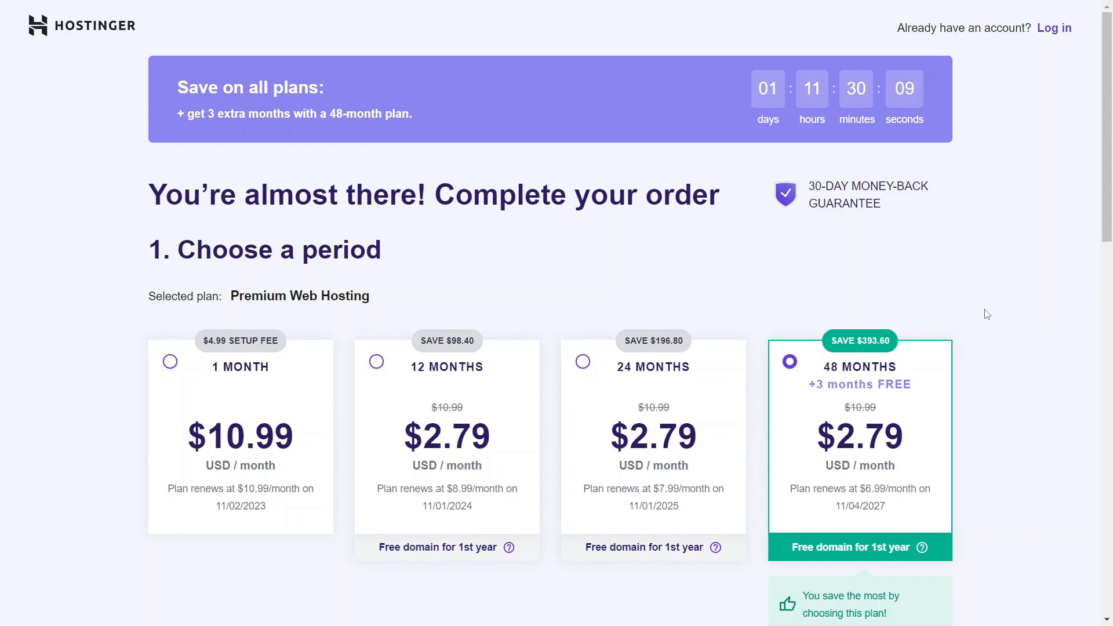
scroll(998, 370, "down", 3)
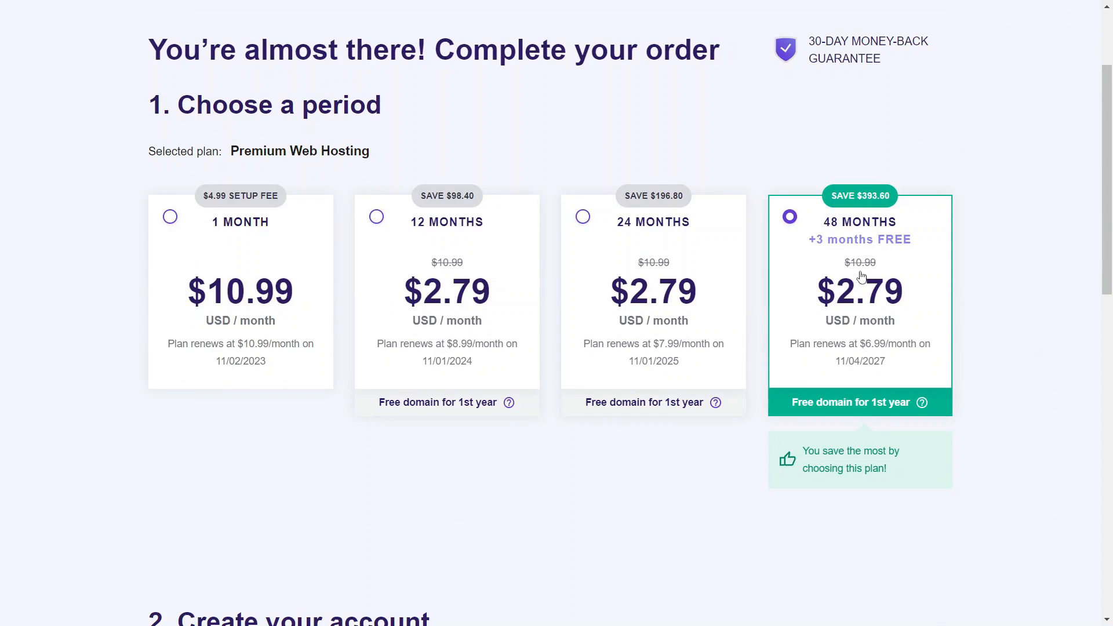
scroll(892, 380, "down", 3)
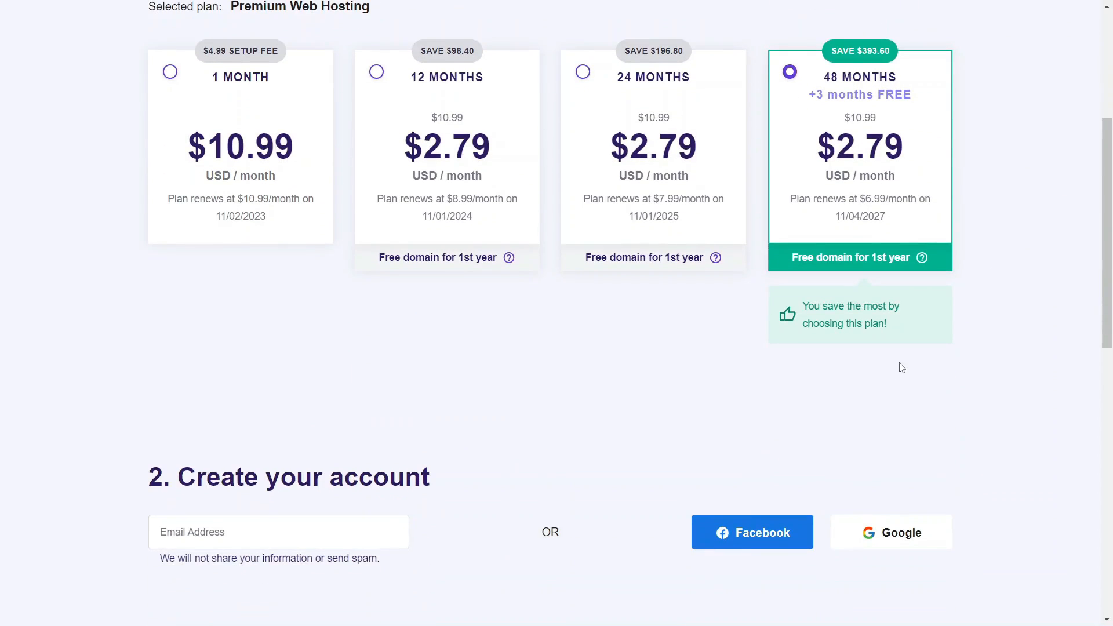
scroll(990, 376, "down", 5)
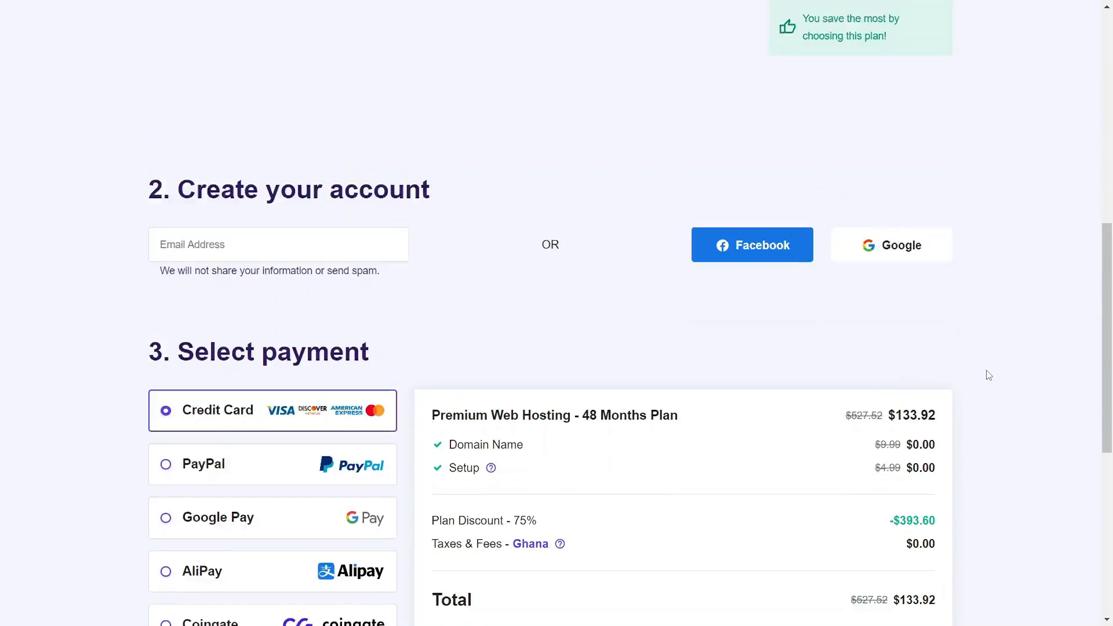
Enter the account's email address and choose PayPal as the payment method for the order.
scroll(990, 376, "up", 2)
left_click(281, 322)
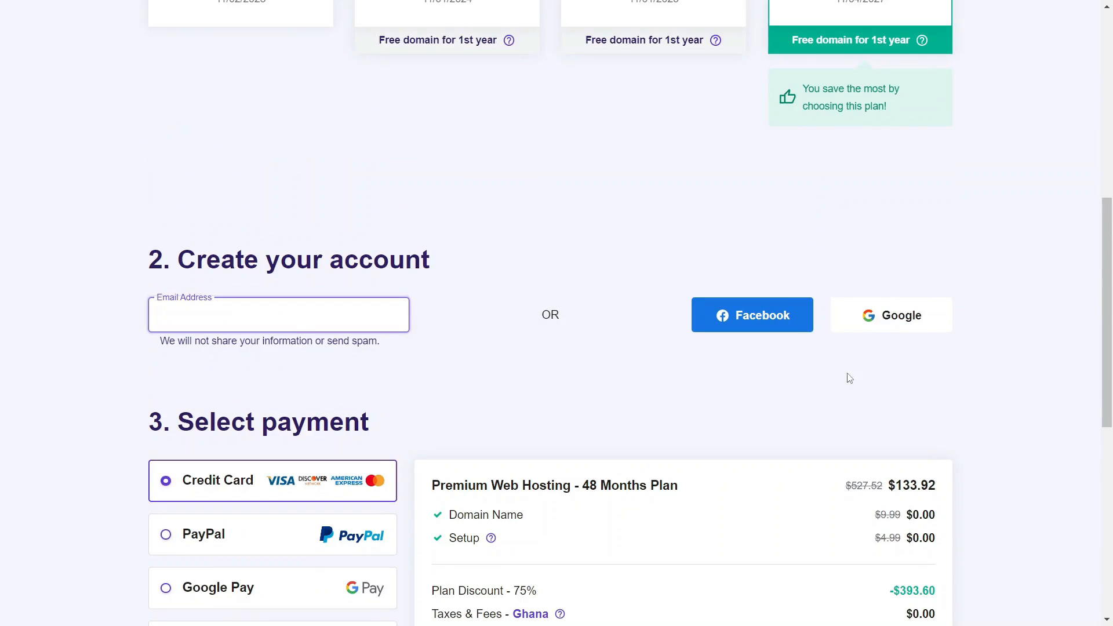
key("ctrl+v")
left_click(464, 328)
scroll(440, 326, "down", 3)
left_click(218, 318)
scroll(340, 365, "down", 2)
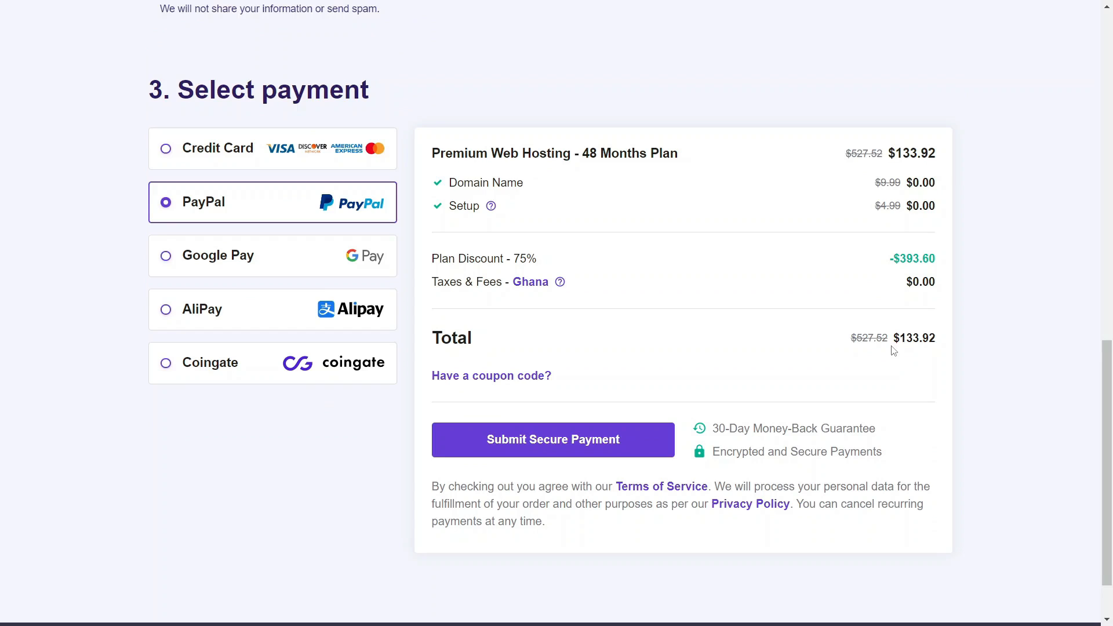
Apply the coupon code EGATOR to the Premium Web Hosting order.
left_click_drag(892, 350, 947, 347)
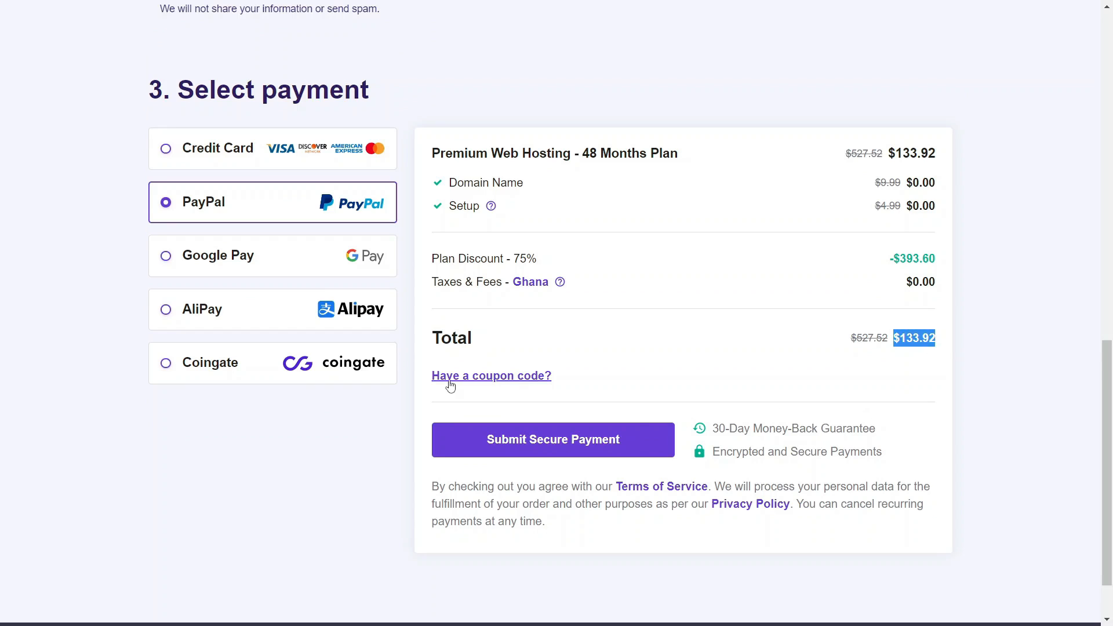
left_click(471, 381)
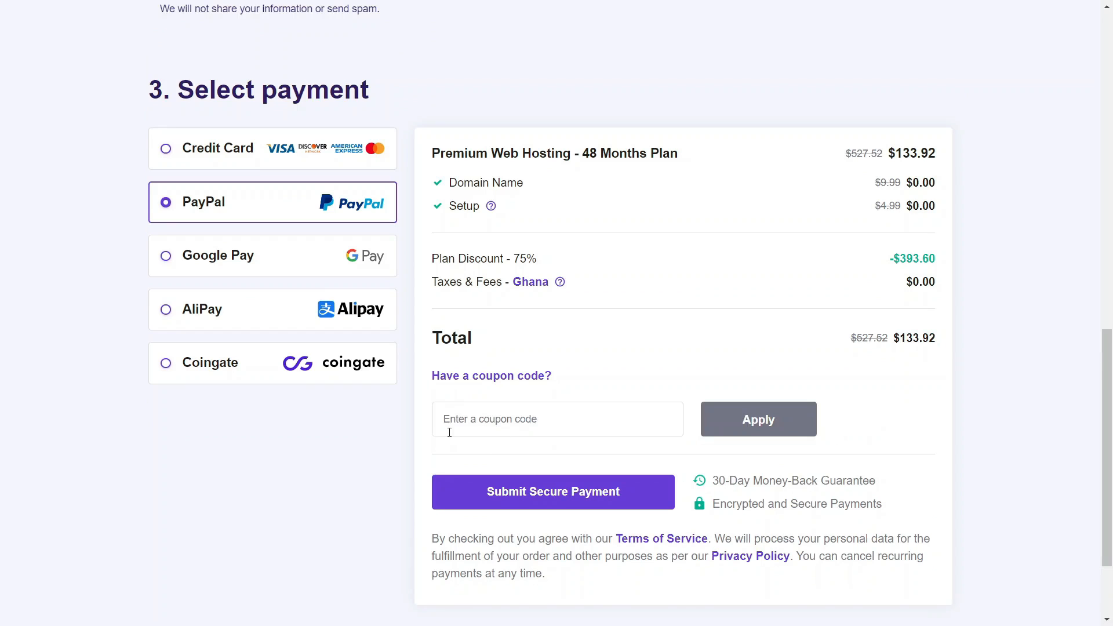
left_click(528, 419)
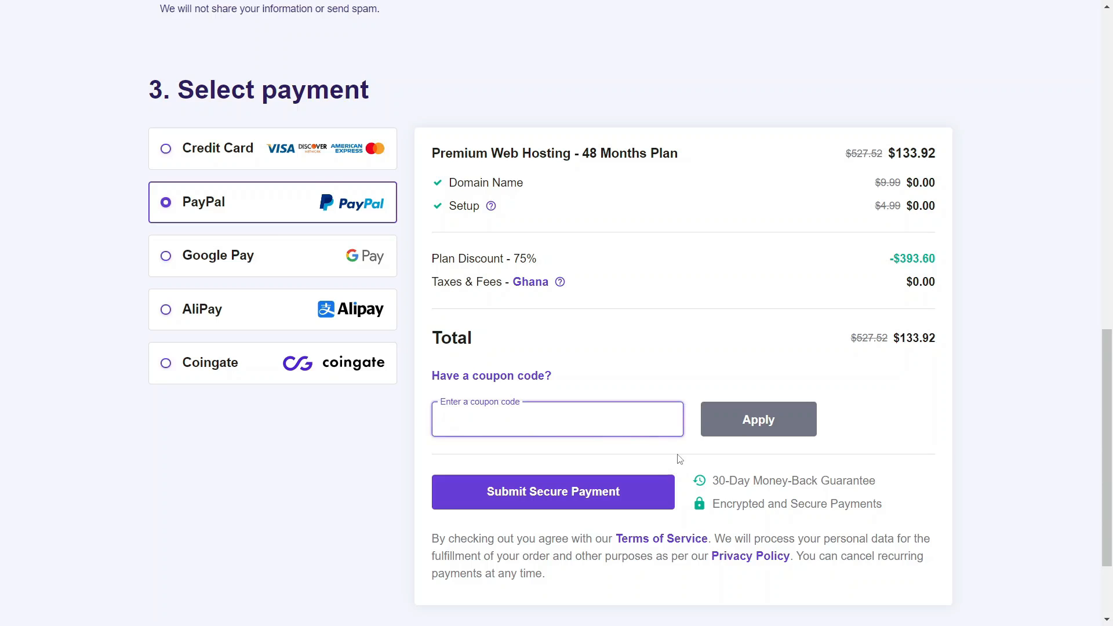
type("EGATOR")
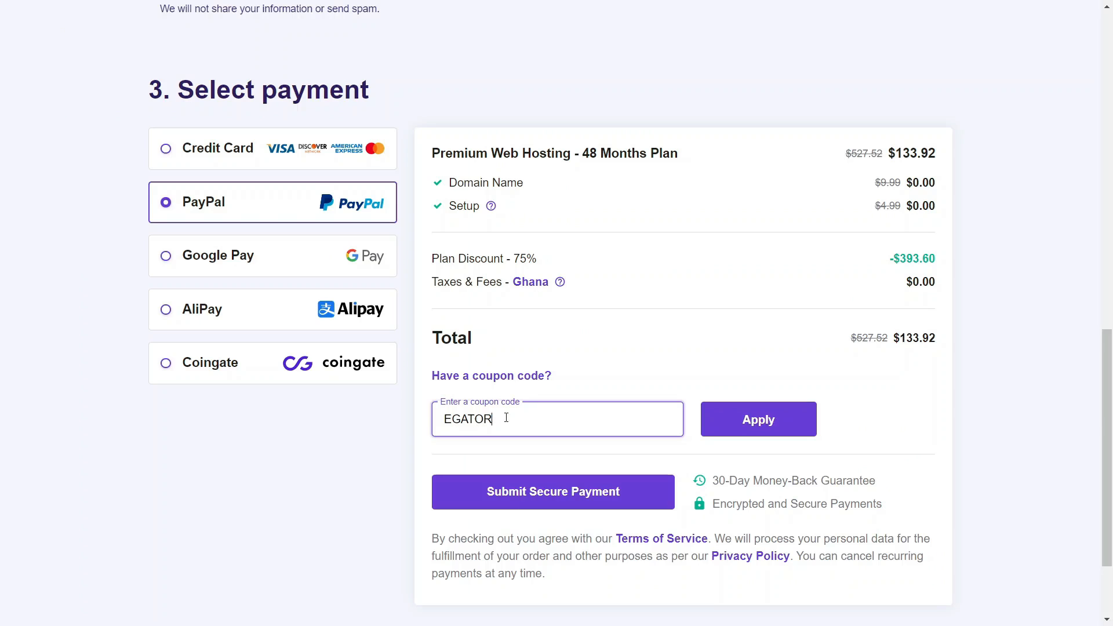
left_click(778, 430)
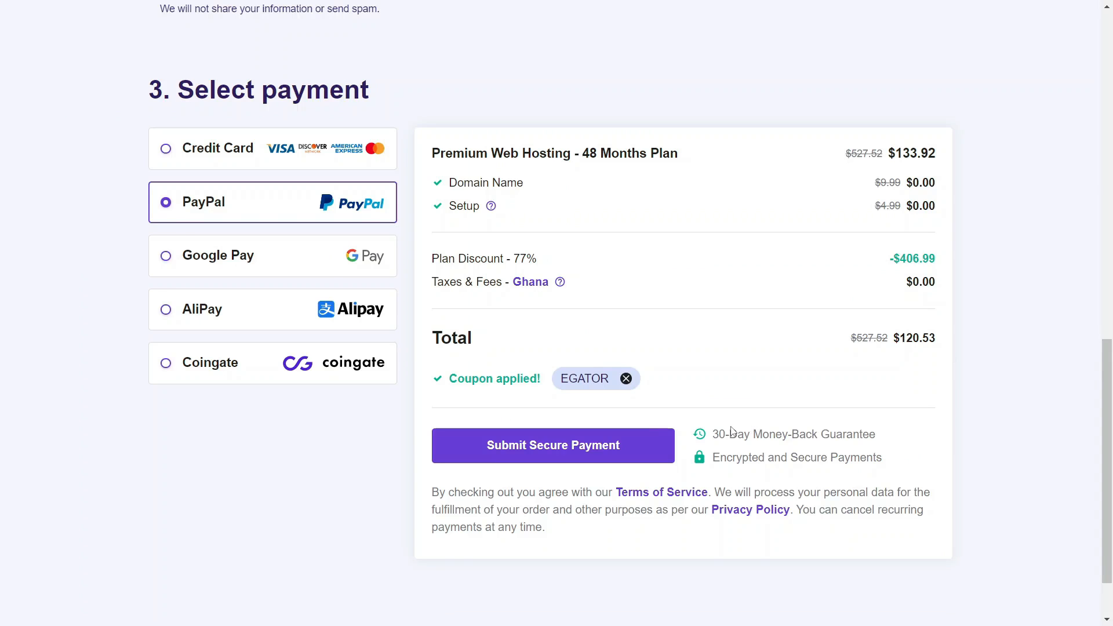
scroll(962, 394, "down", 1)
scroll(961, 397, "up", 4)
scroll(960, 396, "down", 5)
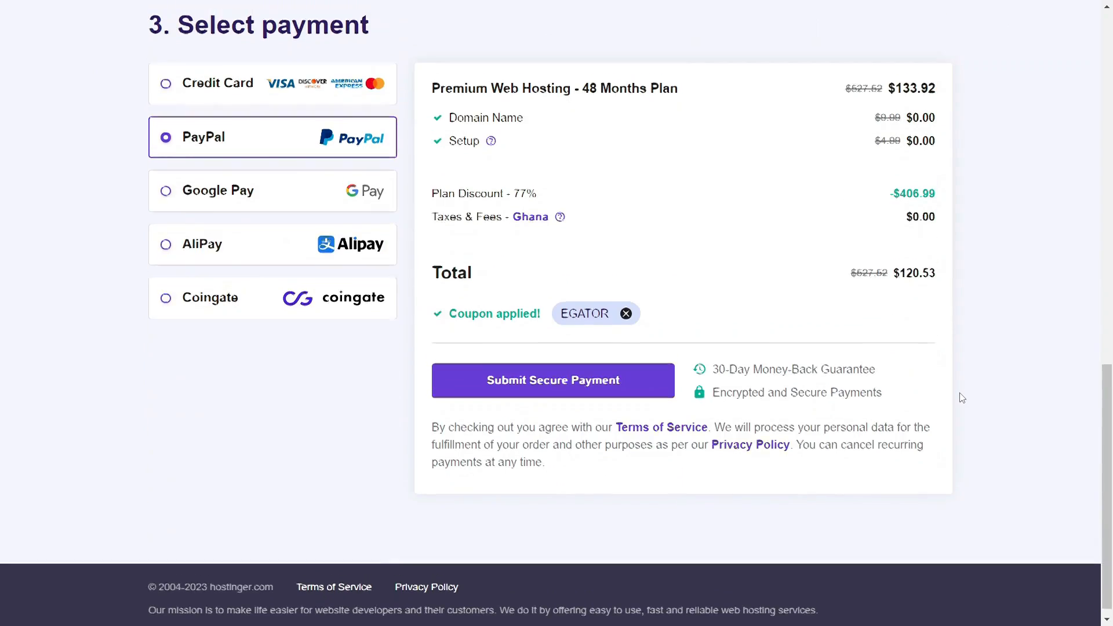
scroll(959, 393, "up", 4)
scroll(804, 401, "down", 3)
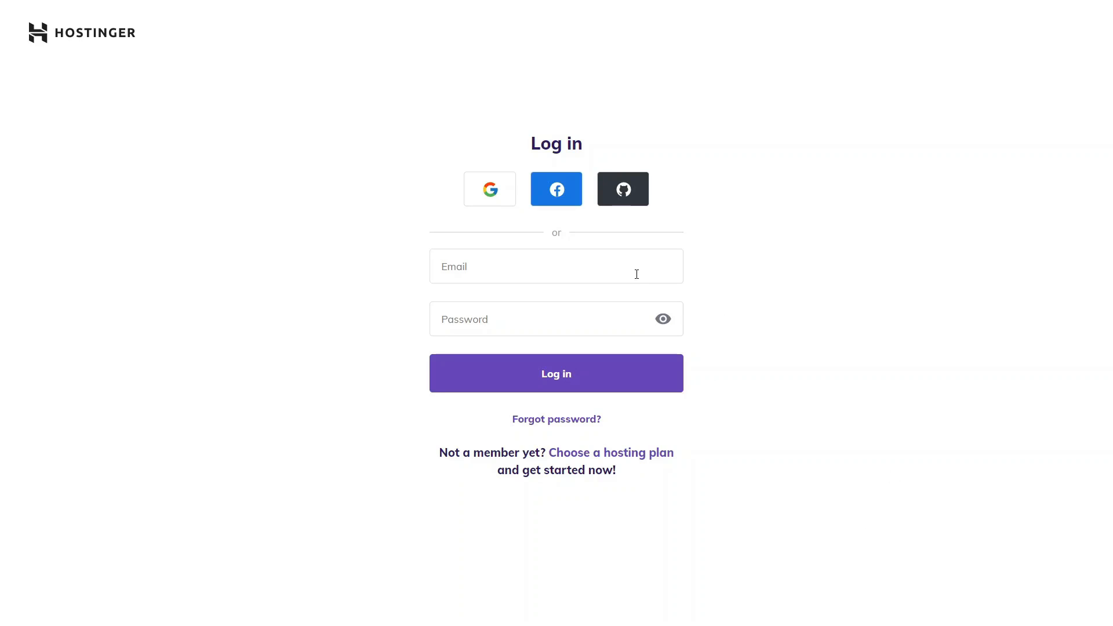
Log in to Hostinger with Google and check the availability of dummyegator.com as the free domain.
left_click(491, 191)
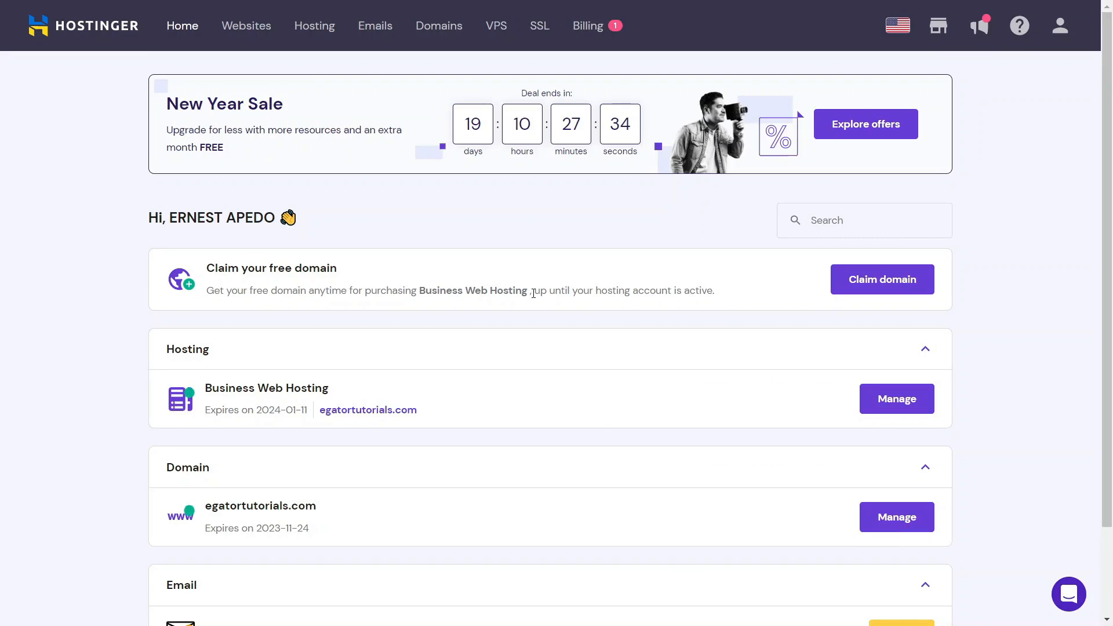
left_click(875, 288)
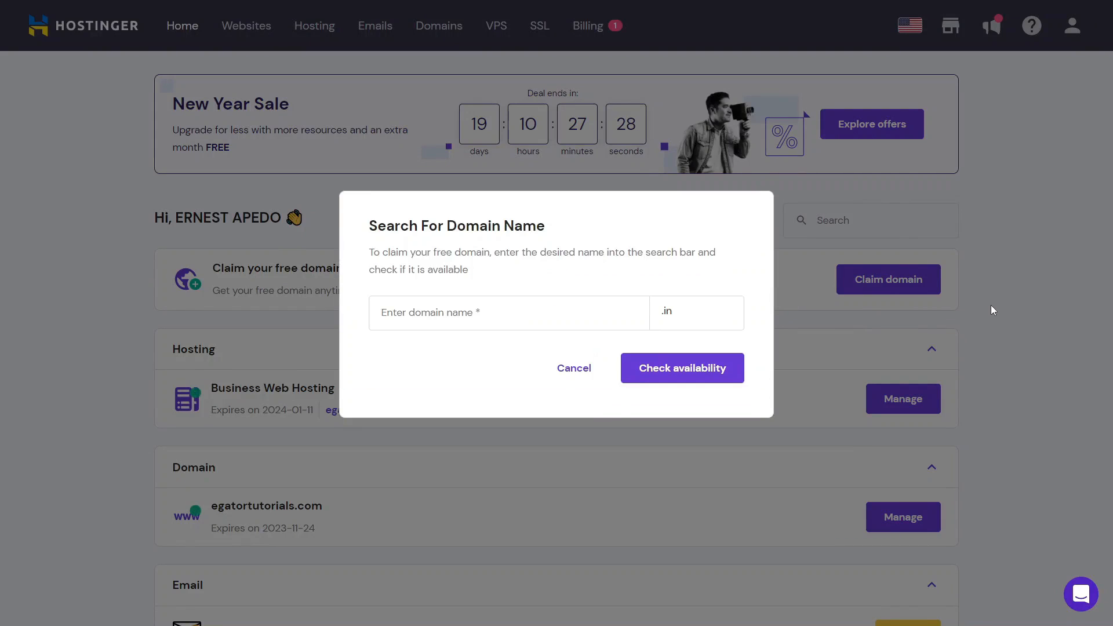
left_click(734, 313)
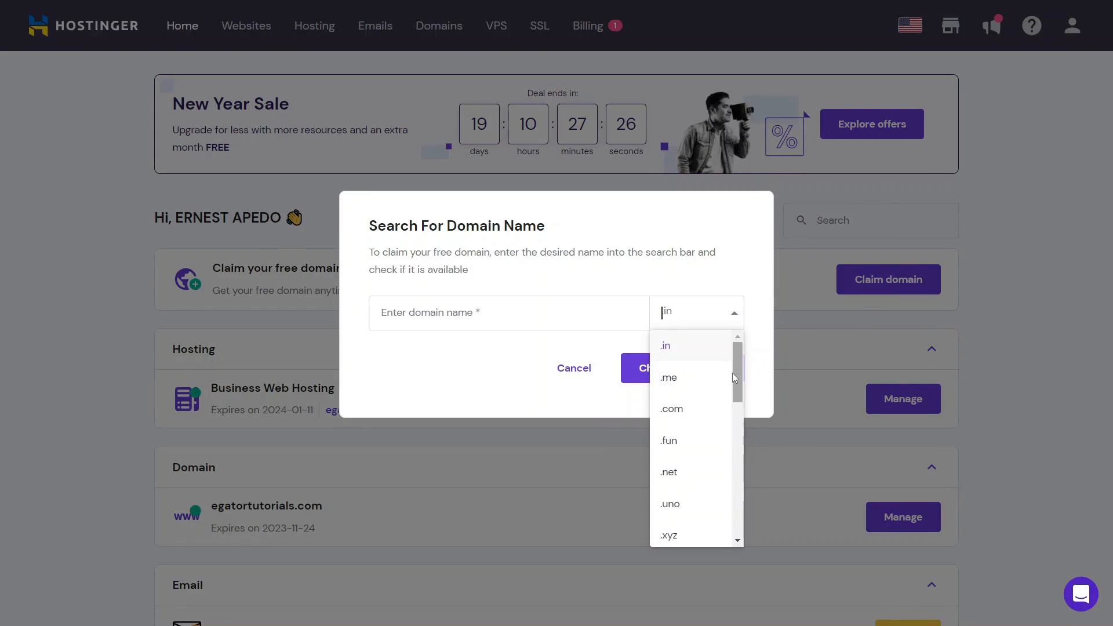
scroll(733, 386, "down", 2)
left_click(672, 337)
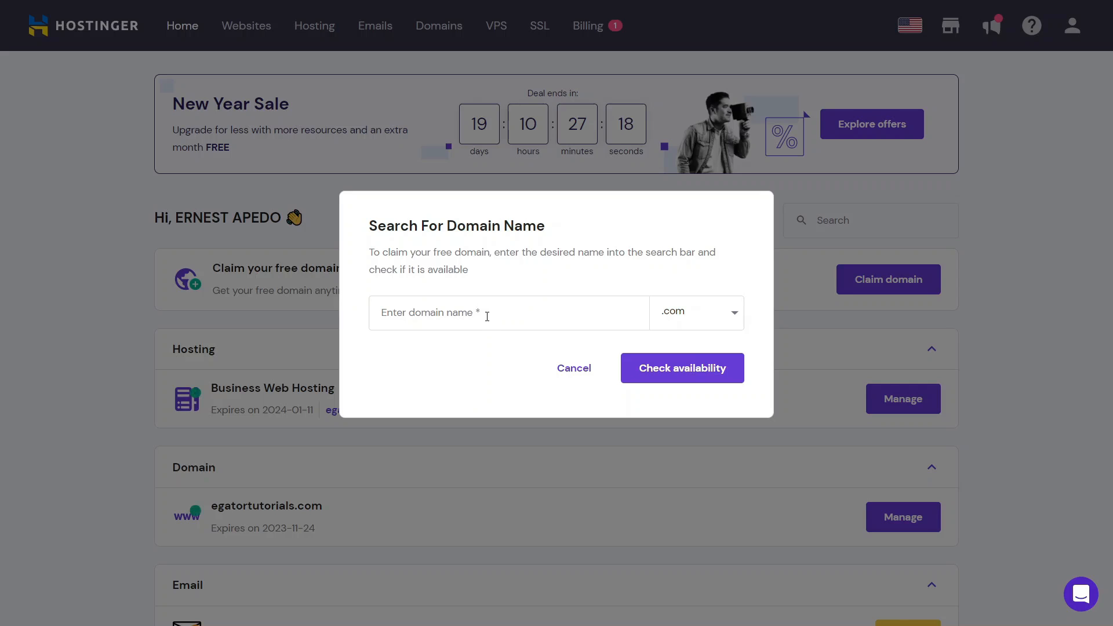
left_click(487, 314)
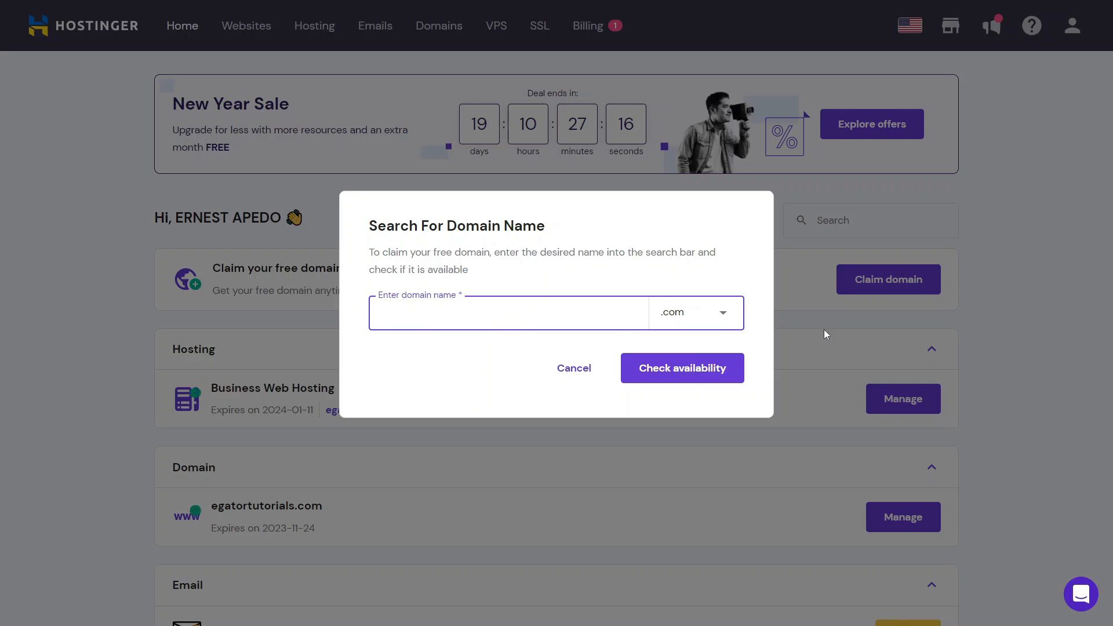
type("dummyegator")
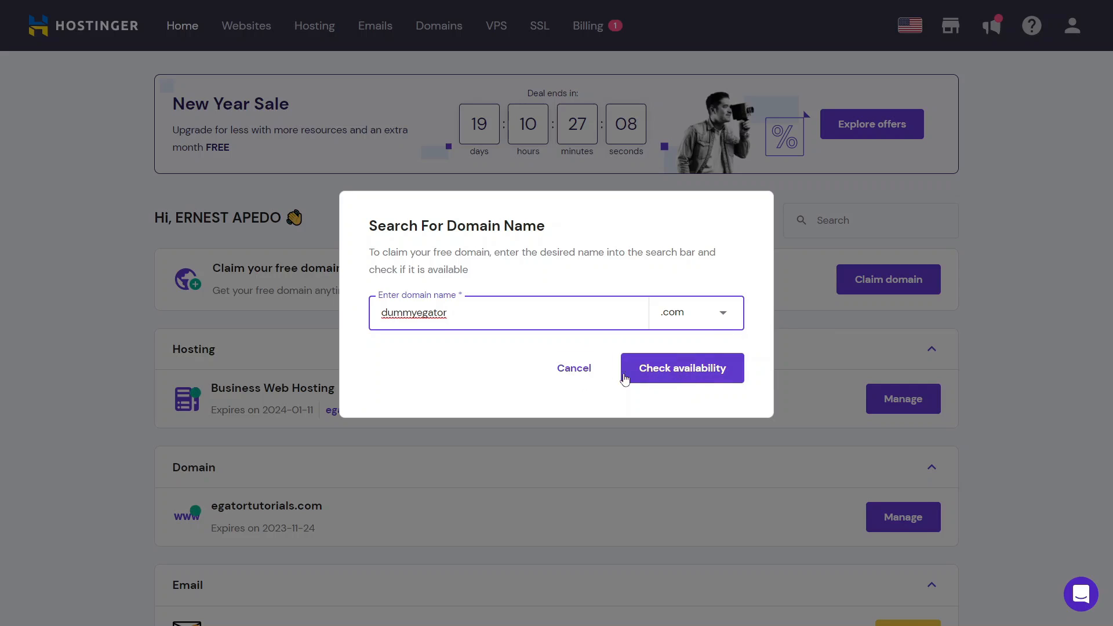
left_click(693, 372)
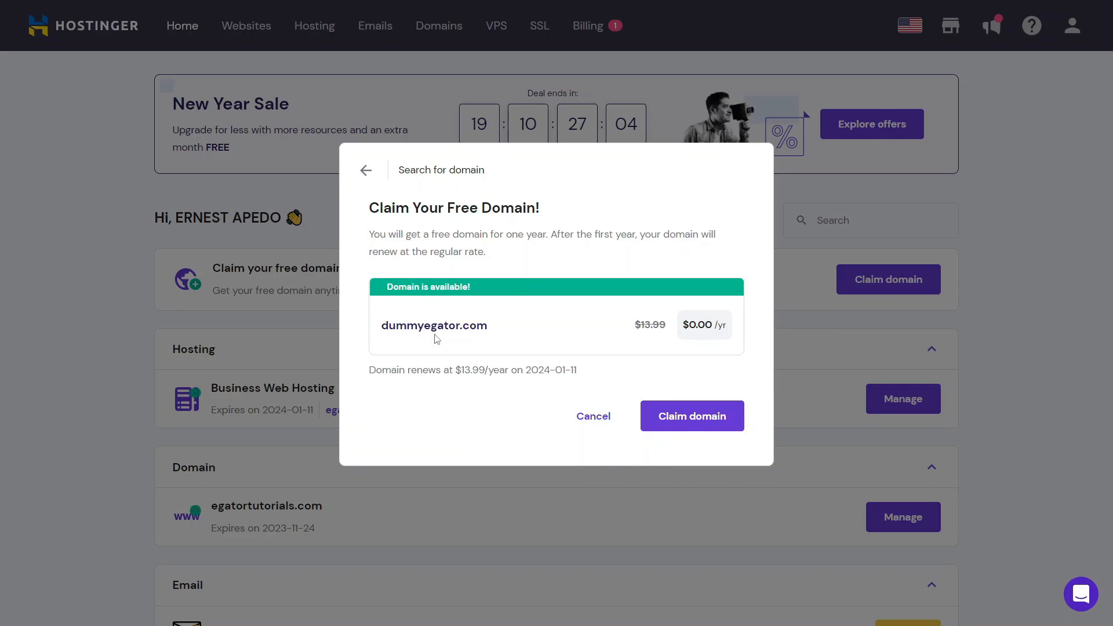
Claim dummyegator.com as the free domain and install a free SSL certificate on it.
left_click_drag(635, 325, 669, 325)
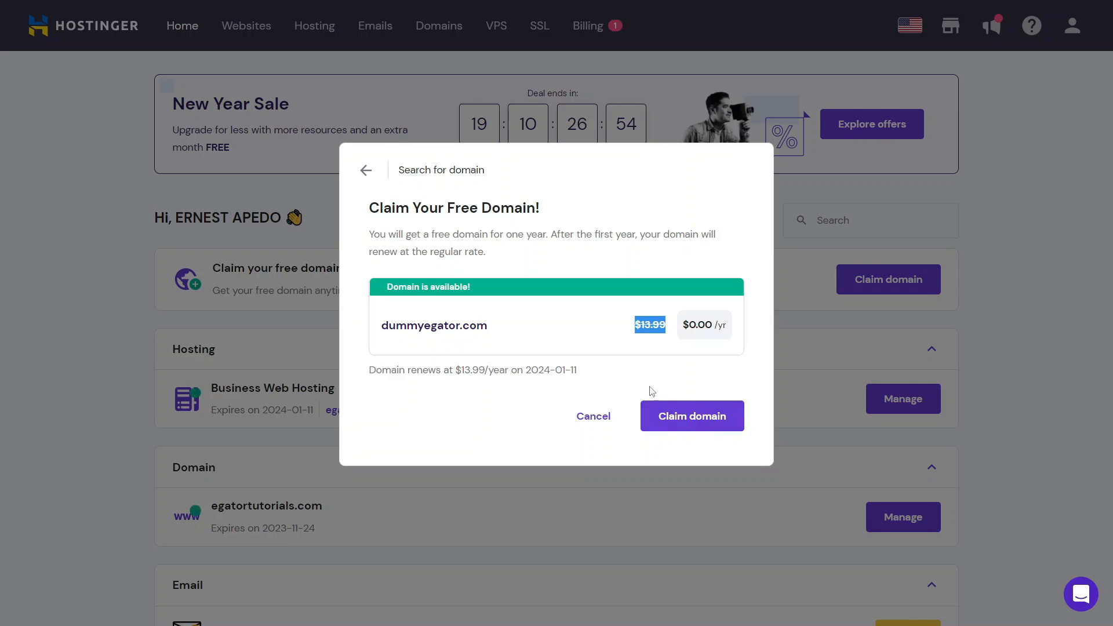
left_click(687, 418)
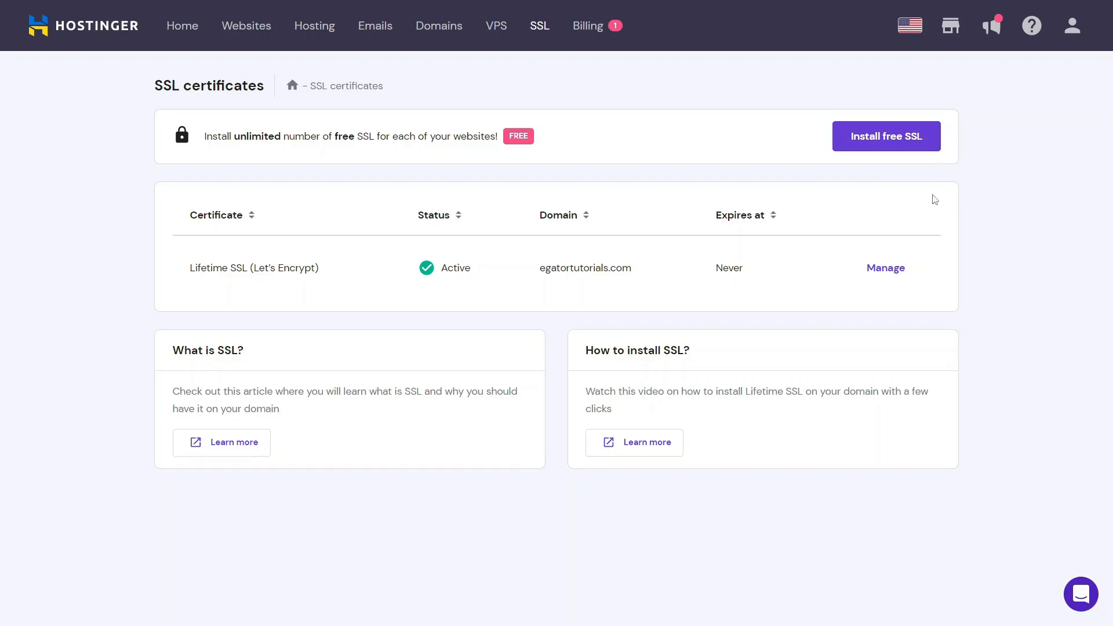
left_click(899, 139)
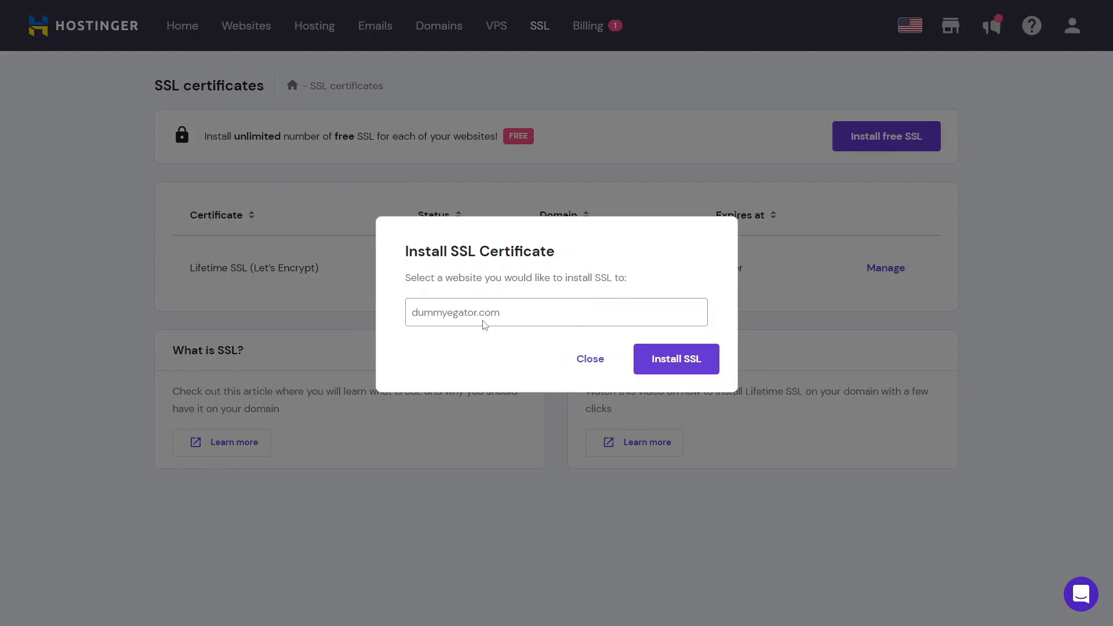
left_click(695, 361)
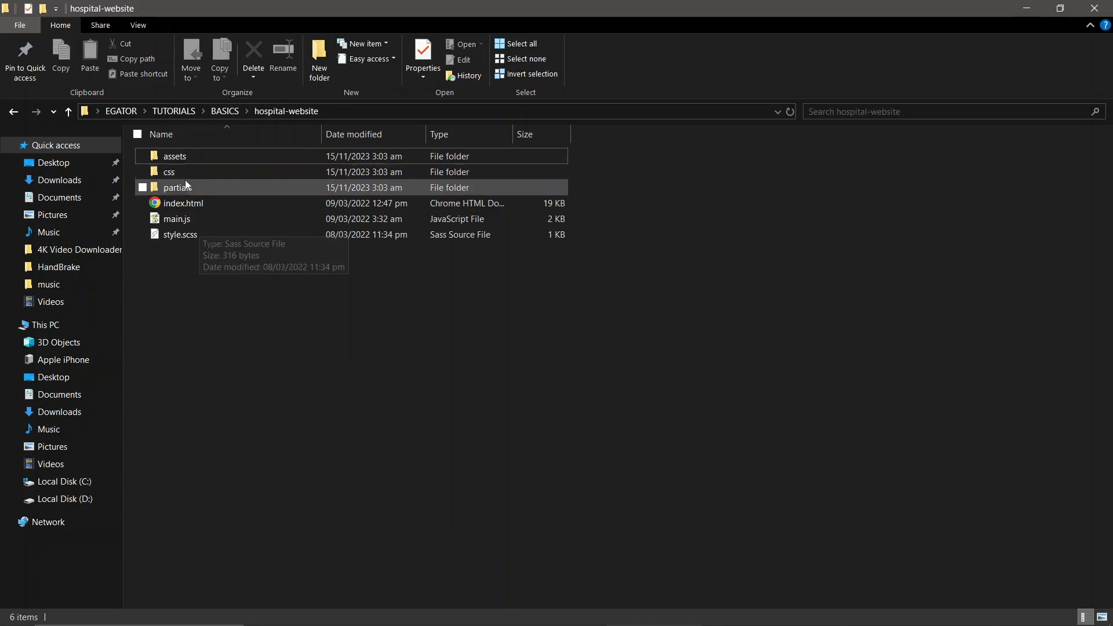
Switch to File Explorer and create a new folder inside the hospital-website folder.
left_click(320, 59)
left_click(300, 186)
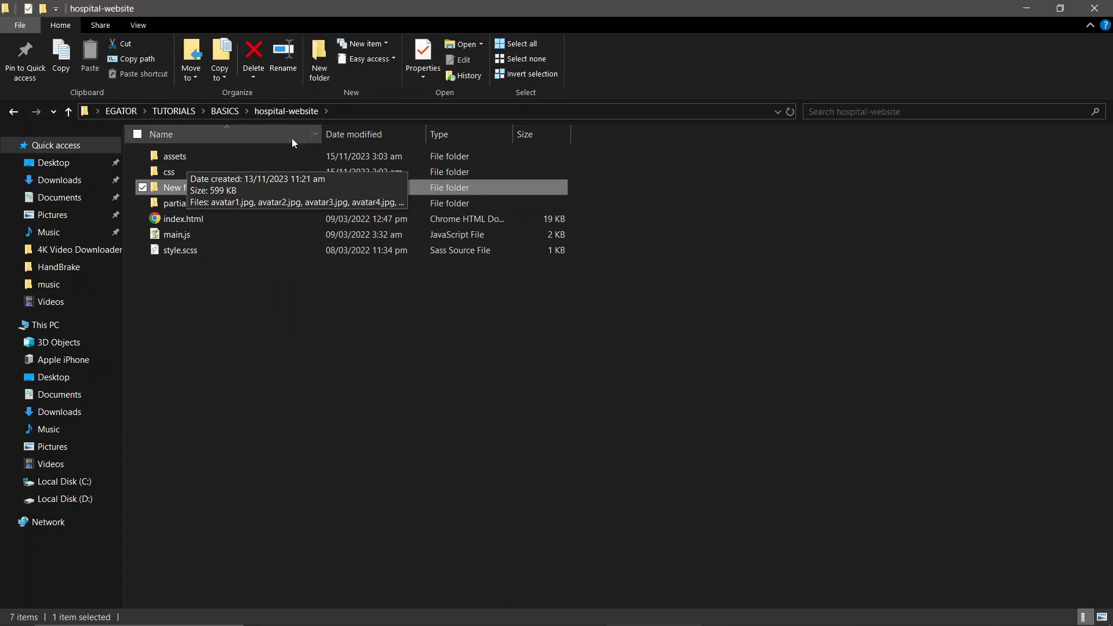
Copy everything in the hospital-website folder except New folder into New folder, and return to hospital-website.
left_click(524, 75)
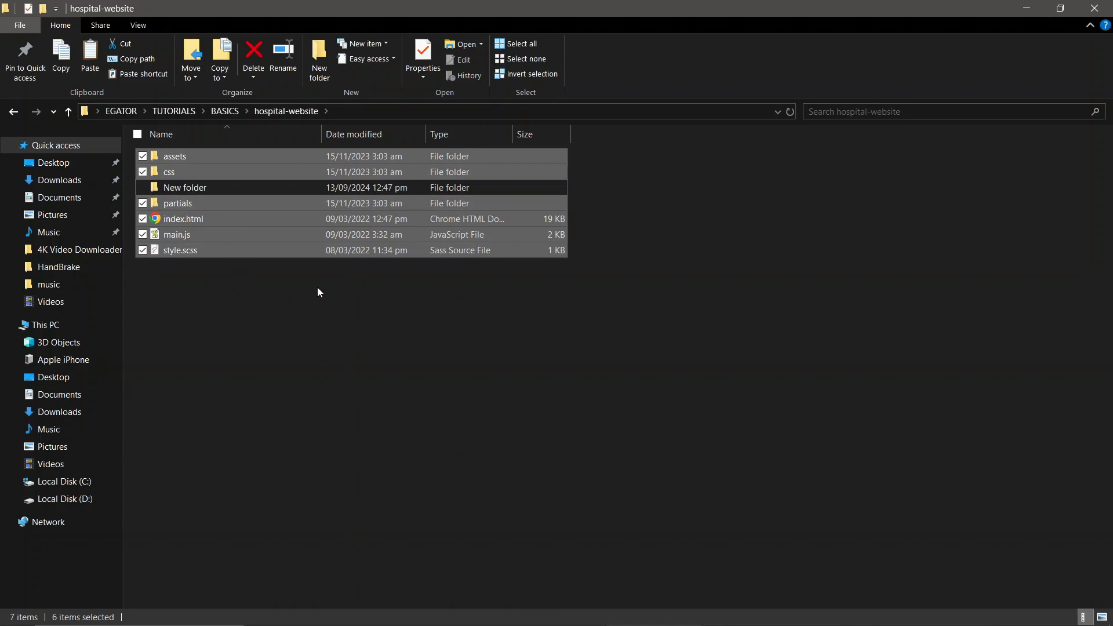
left_click_drag(203, 200, 203, 191)
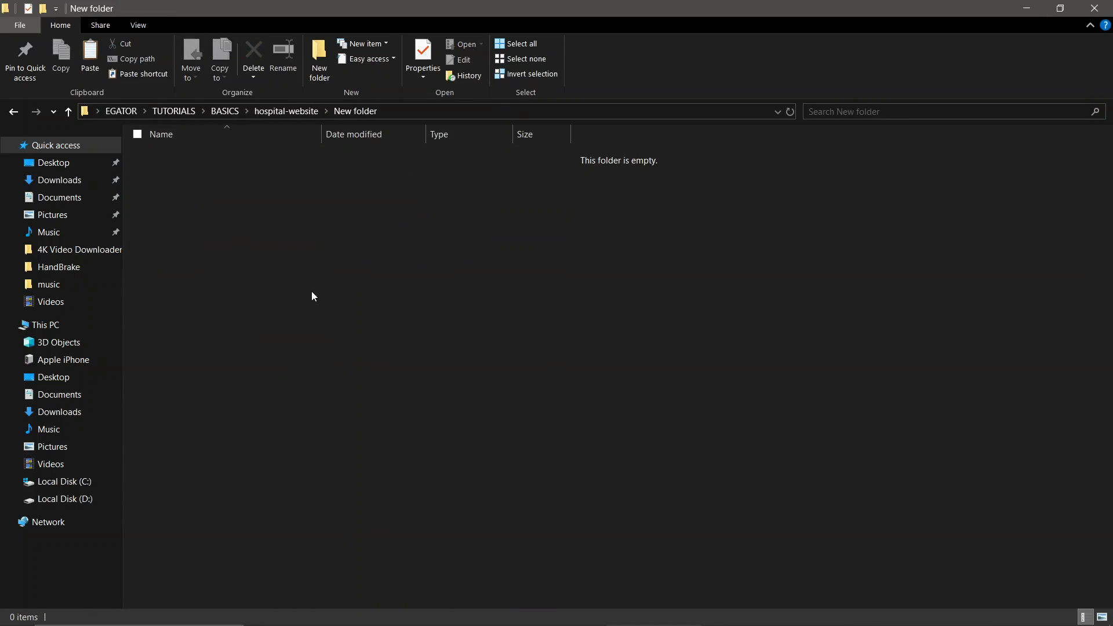
key("BackSpace")
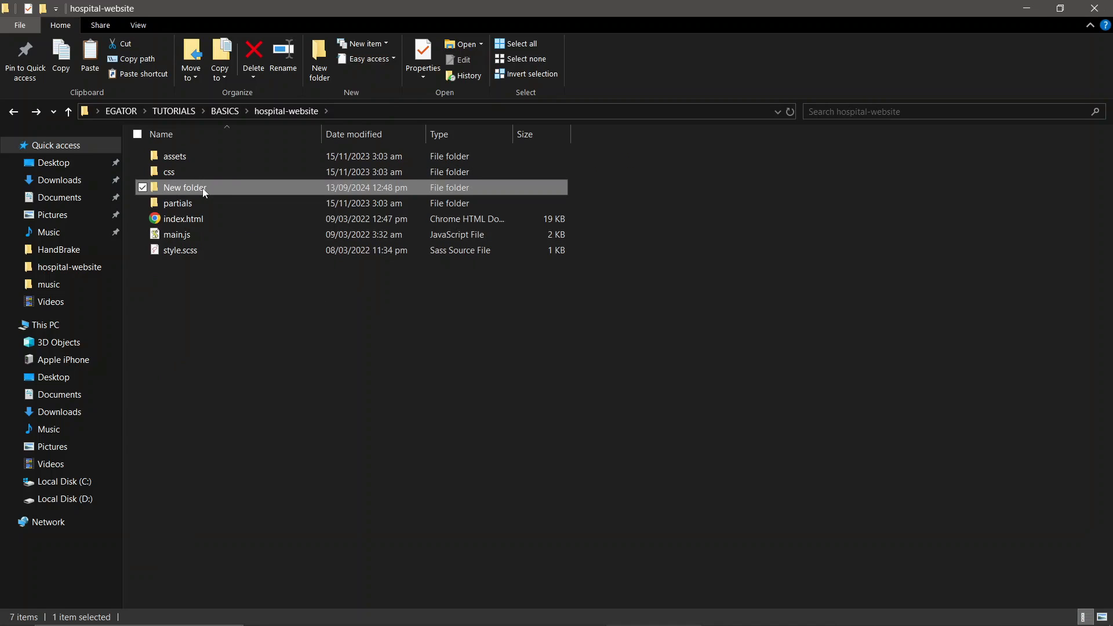
Compress New folder into a zip archive named New folder.zip in the hospital-website folder.
right_click(203, 193)
mouse_move(188, 484)
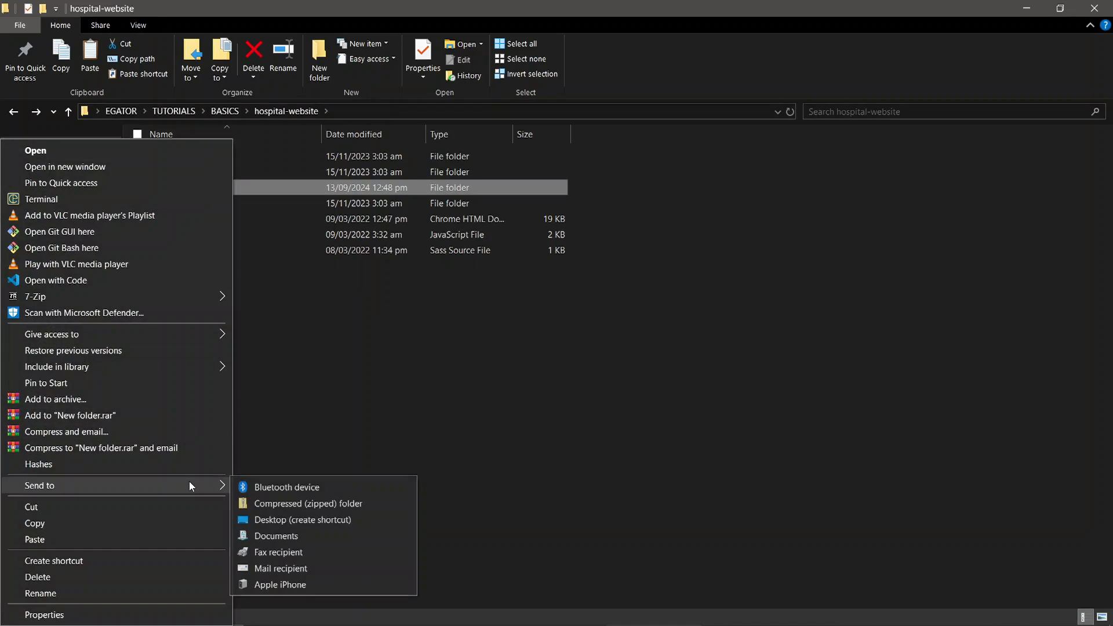
left_click(307, 503)
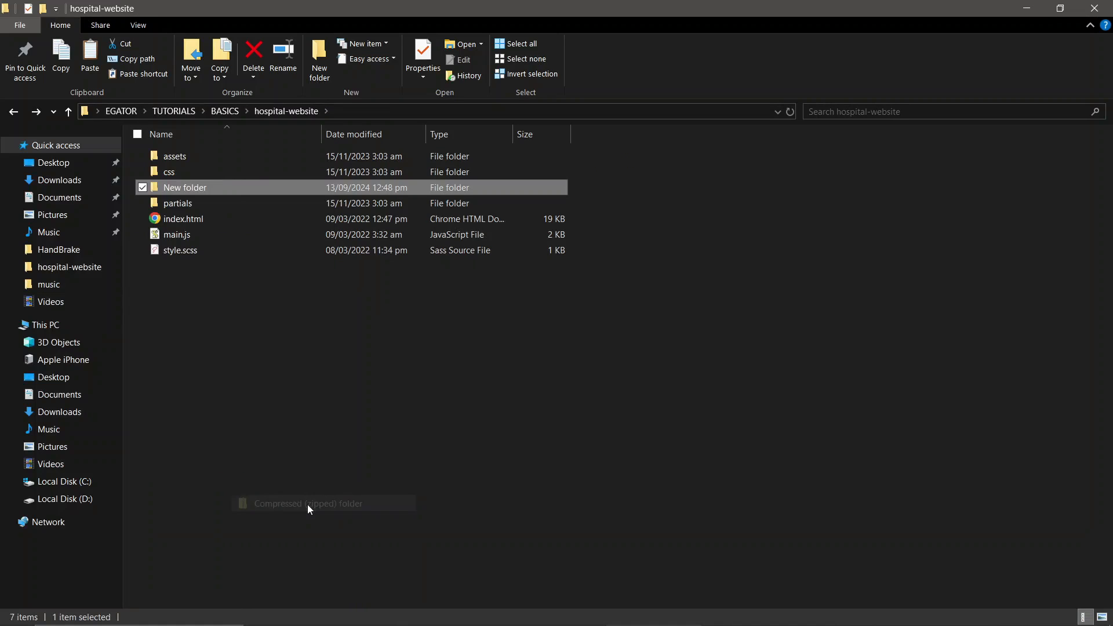
left_click(267, 251)
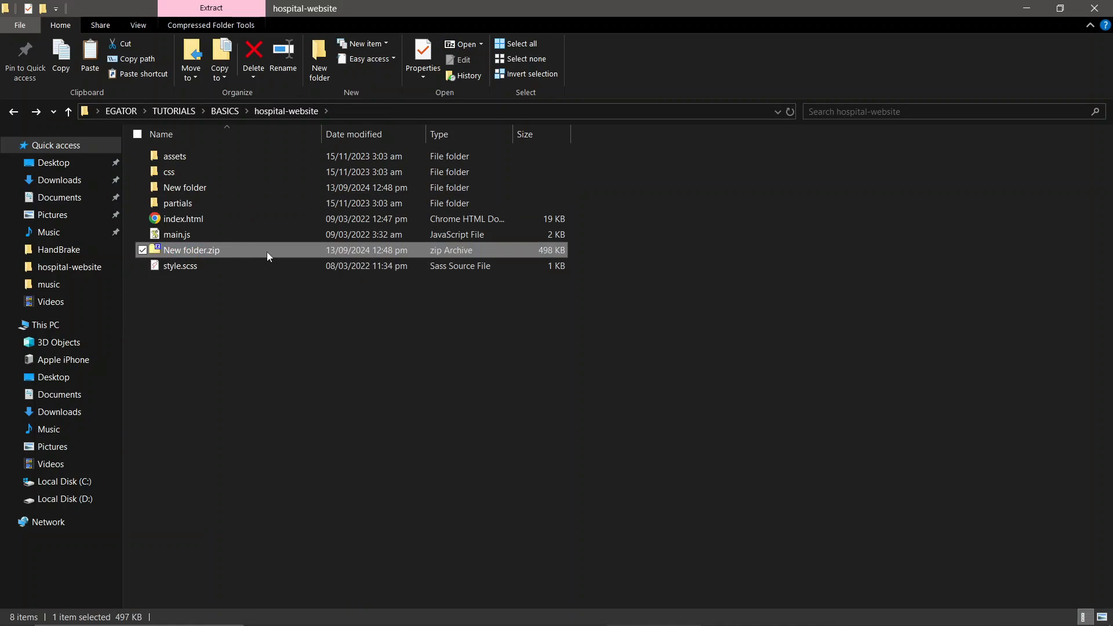
left_click(229, 305)
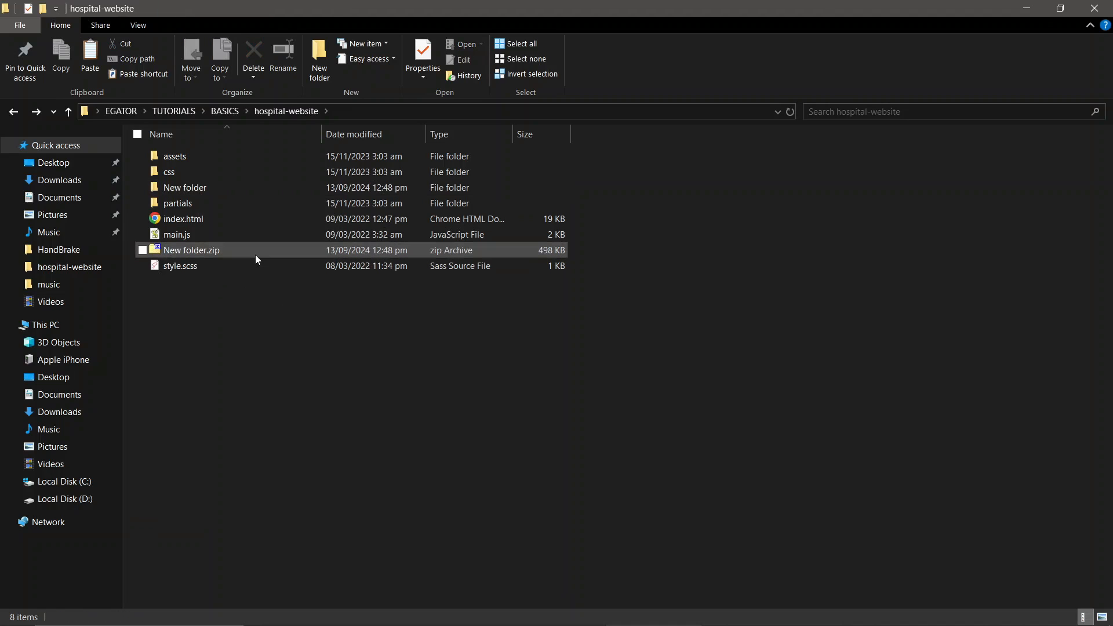
Delete the uncompressed New folder from the hospital-website folder, keeping New folder.zip.
left_click(255, 255)
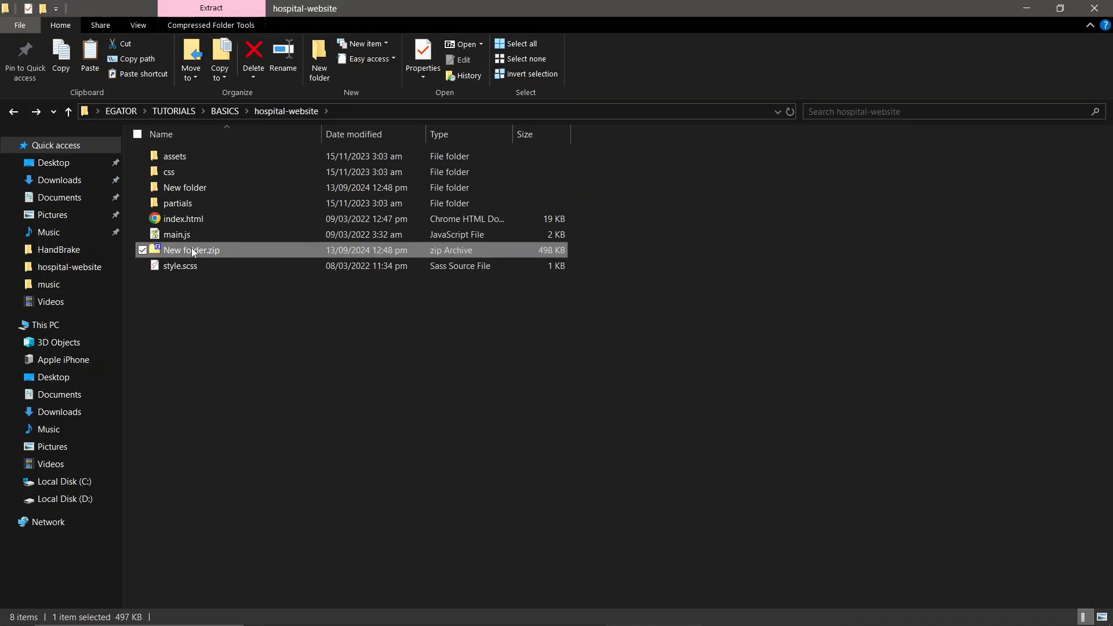
left_click(197, 187)
left_click(253, 51)
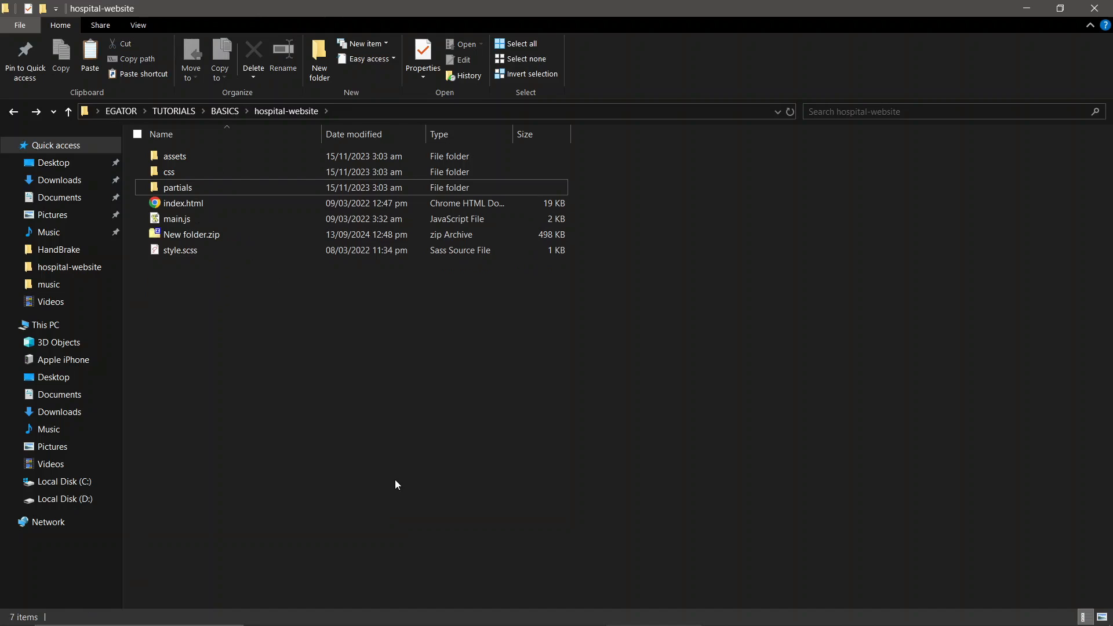
Switch to Firefox, log in to Hostinger, and open the public_html folder of the Business Web Hosting plan in its file manager.
left_click(339, 611)
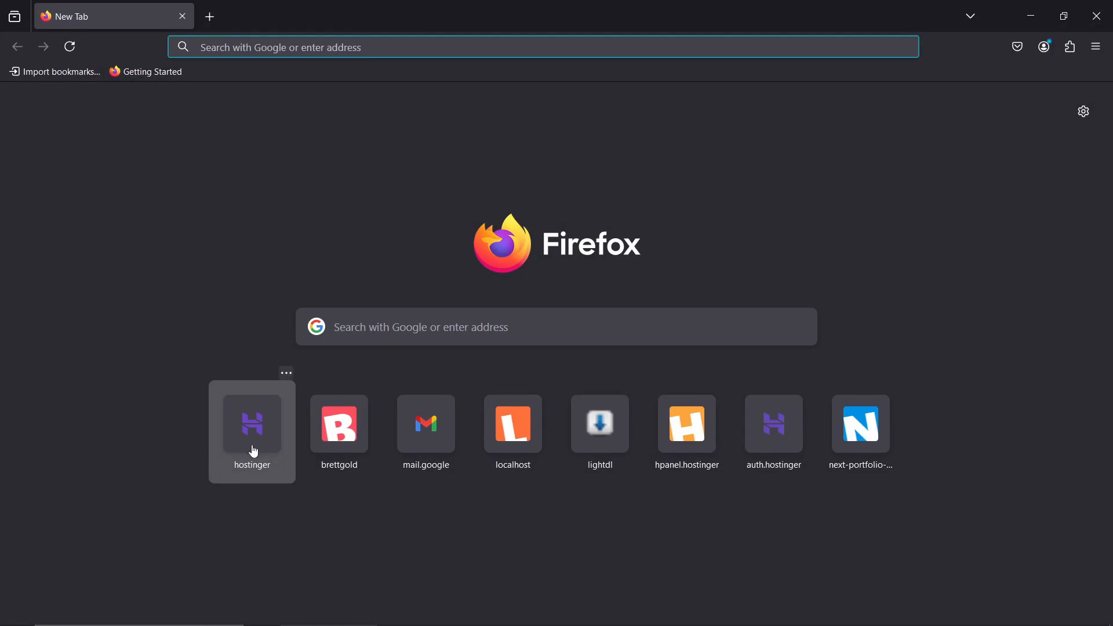
left_click(248, 451)
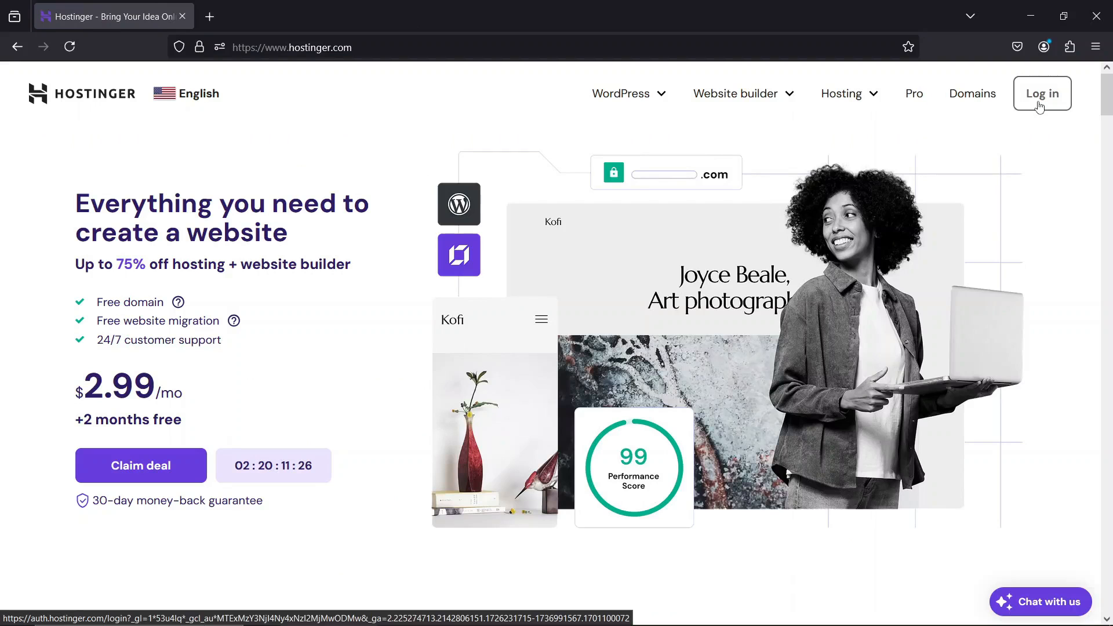
left_click(1040, 106)
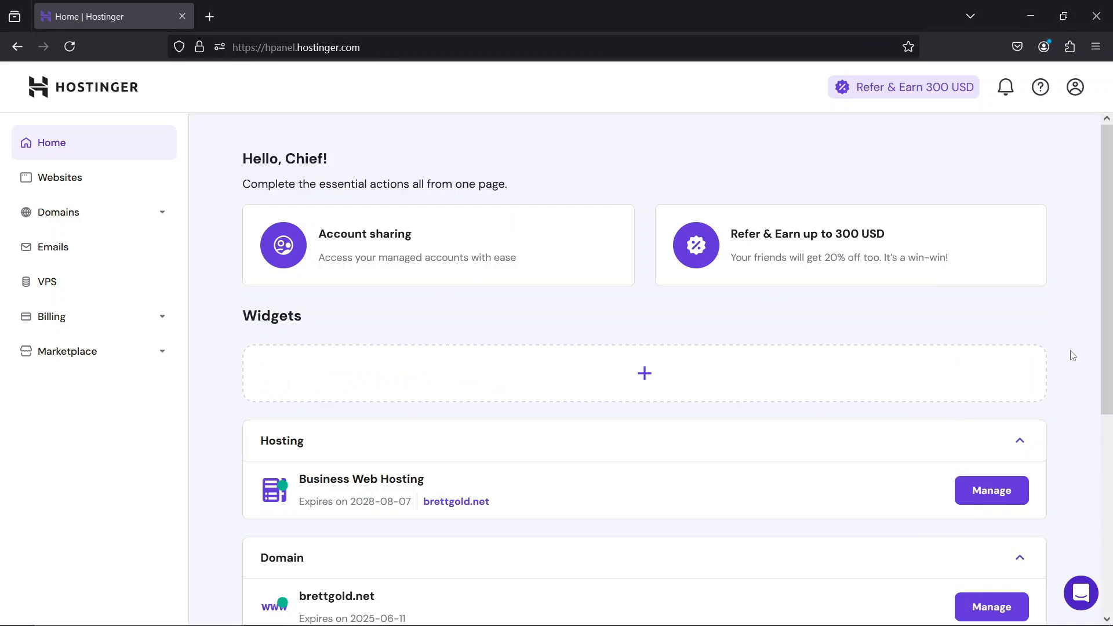
scroll(1071, 353, "down", 2)
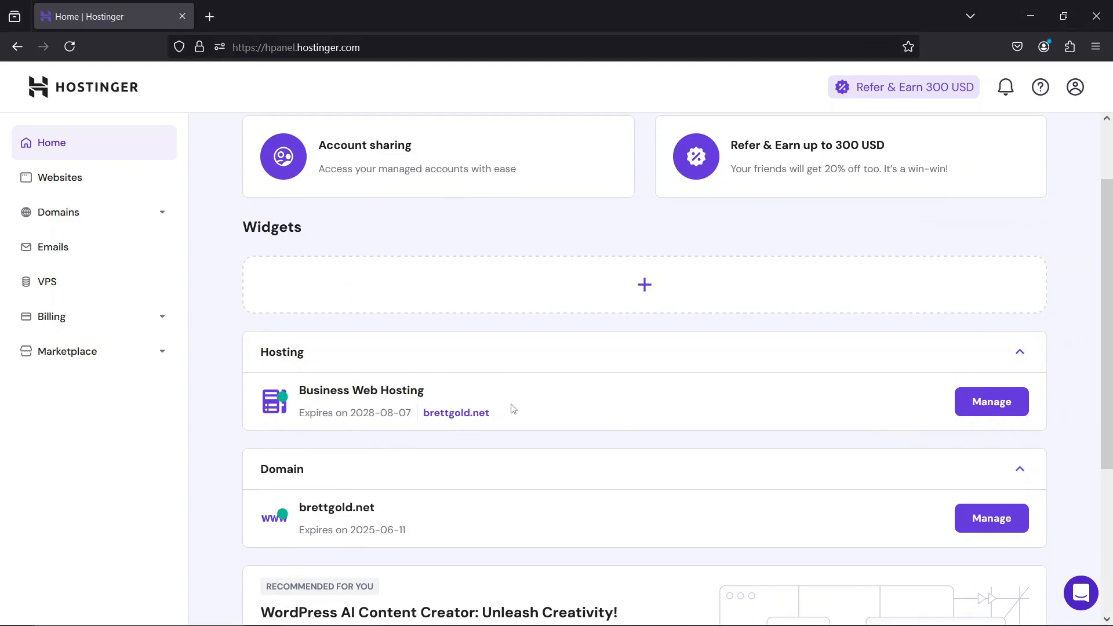
left_click(992, 404)
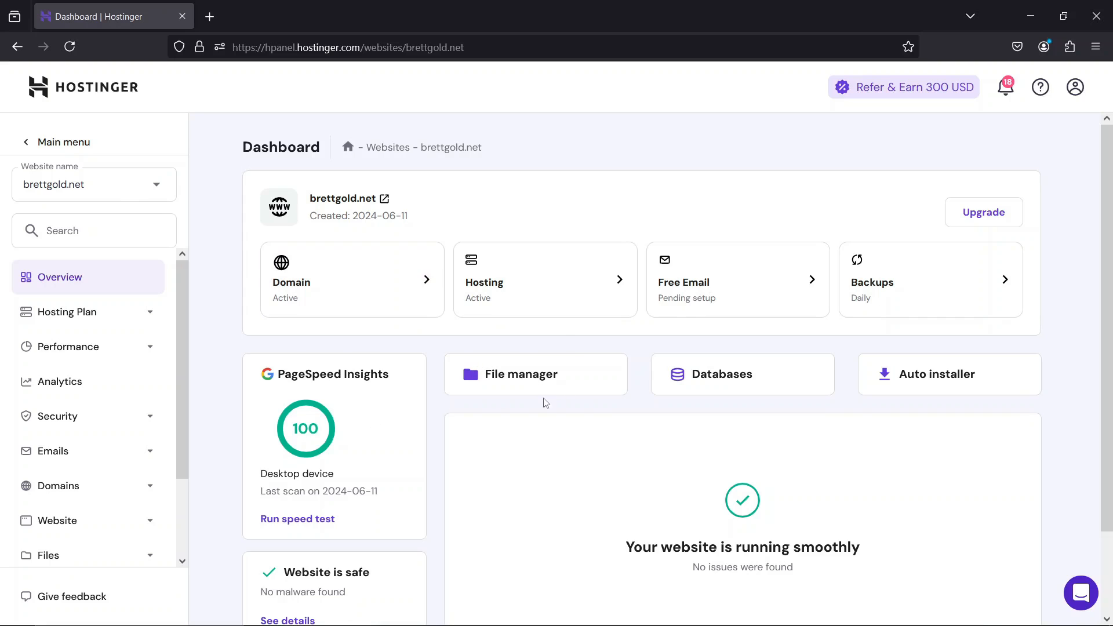
left_click(523, 377)
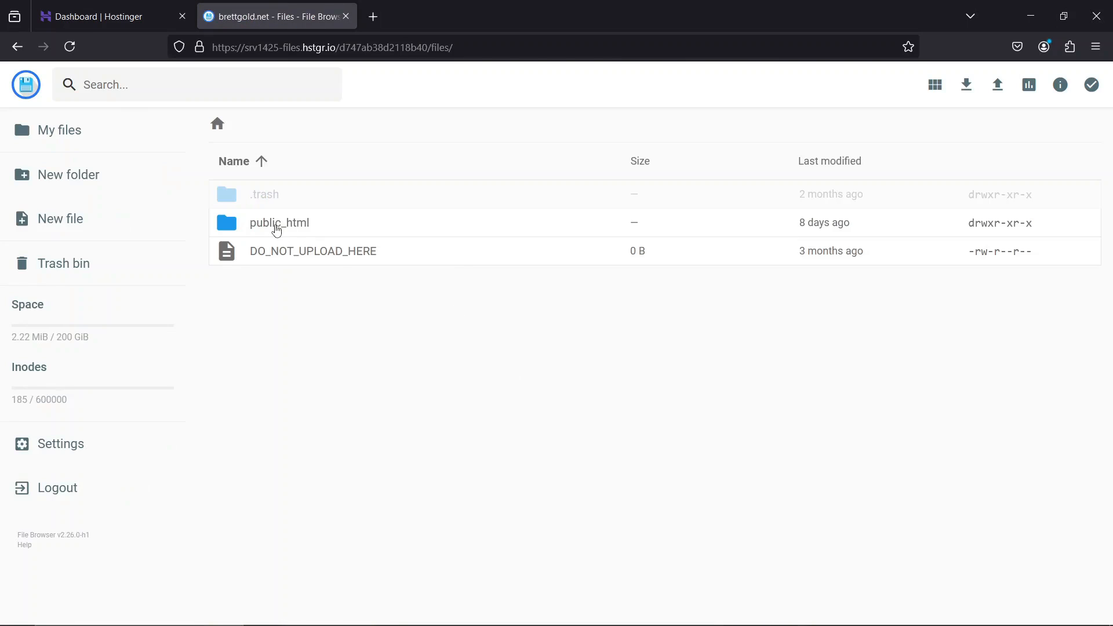
double_click(291, 229)
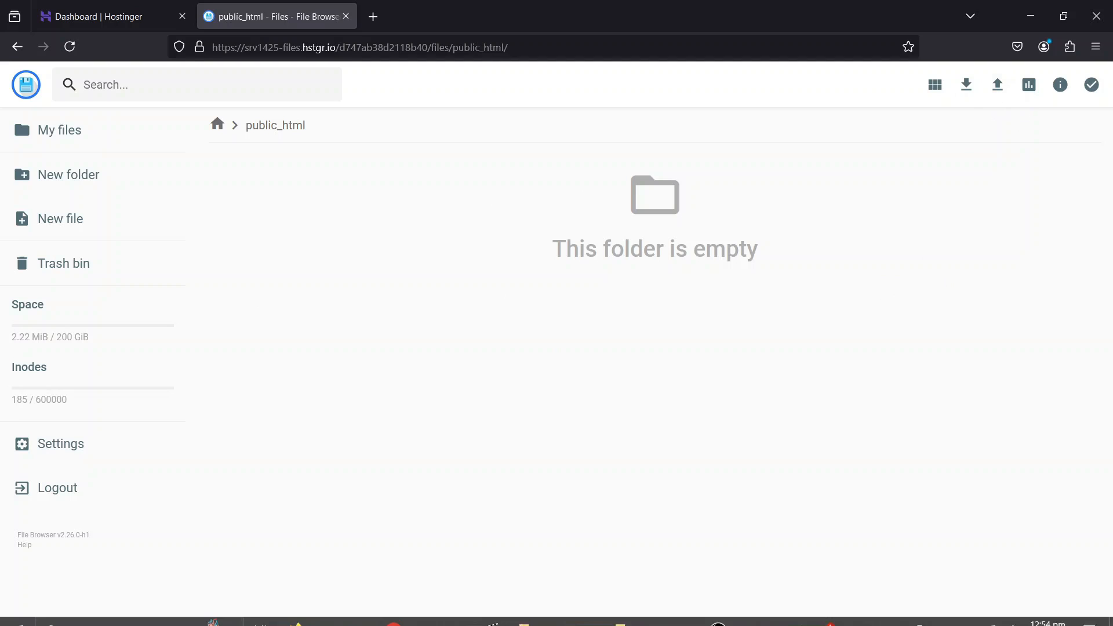
Upload New folder.zip from the local hospital-website folder as a file into public_html.
left_click(650, 613)
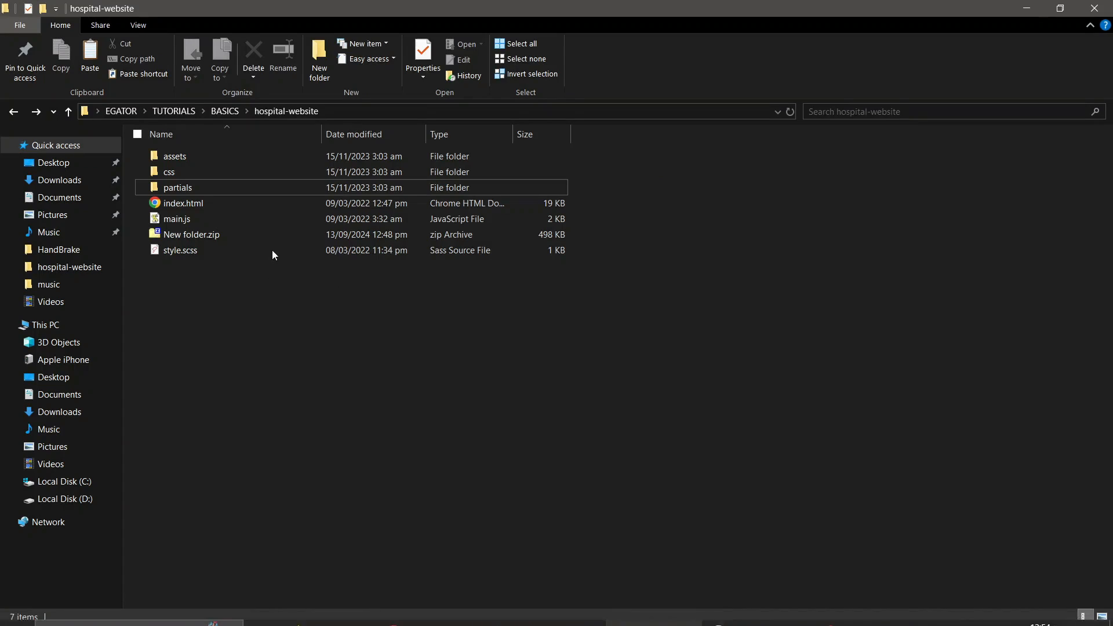
left_click(260, 234)
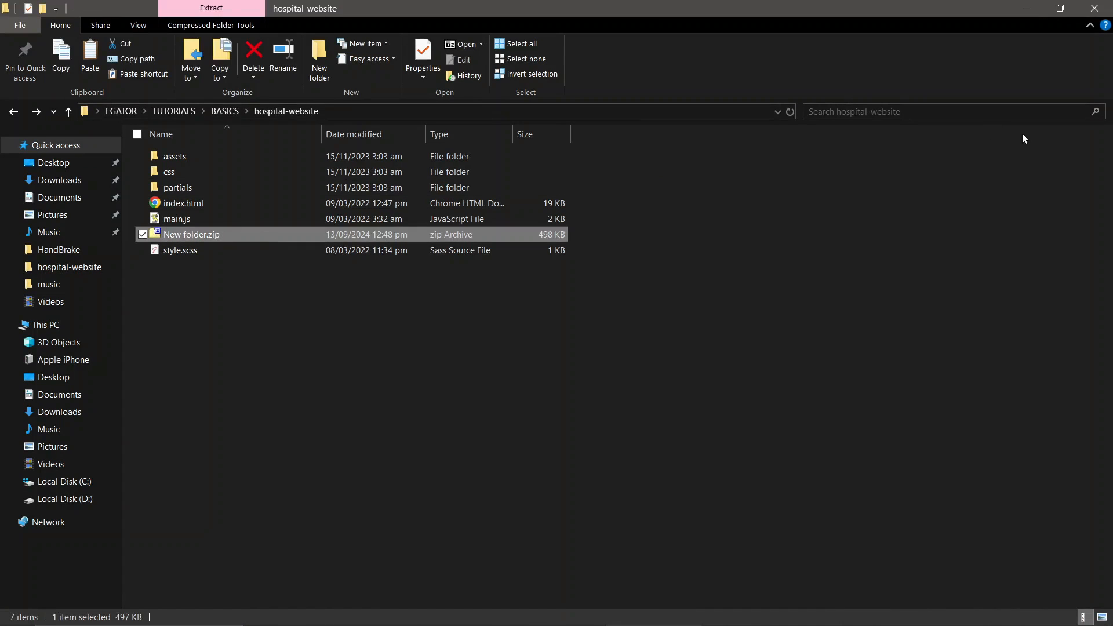
left_click(1031, 5)
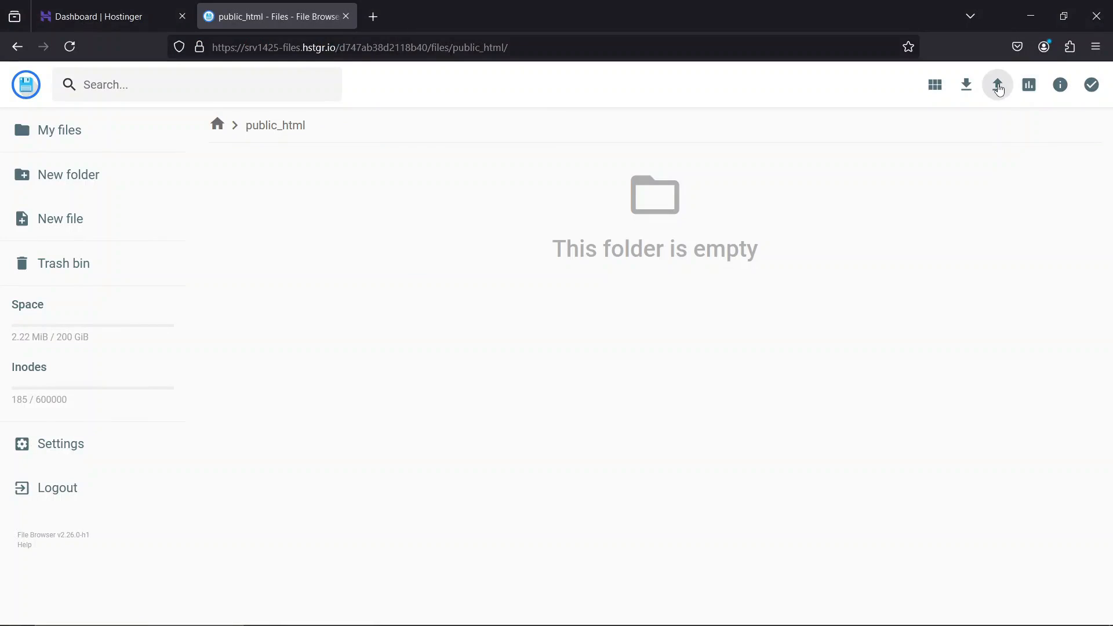
left_click(997, 86)
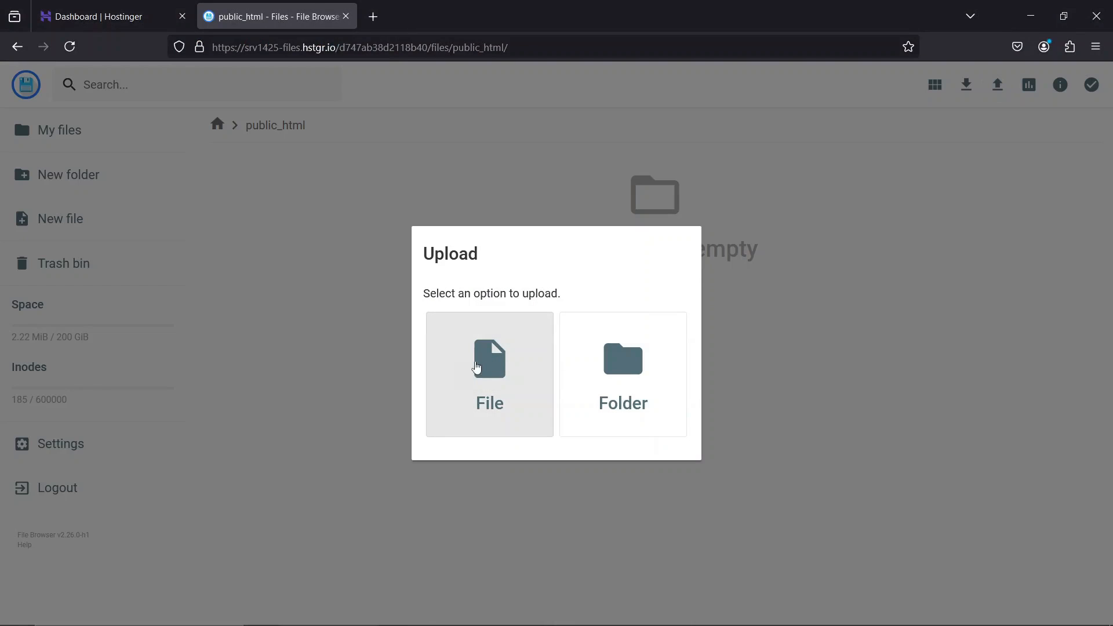
left_click(488, 387)
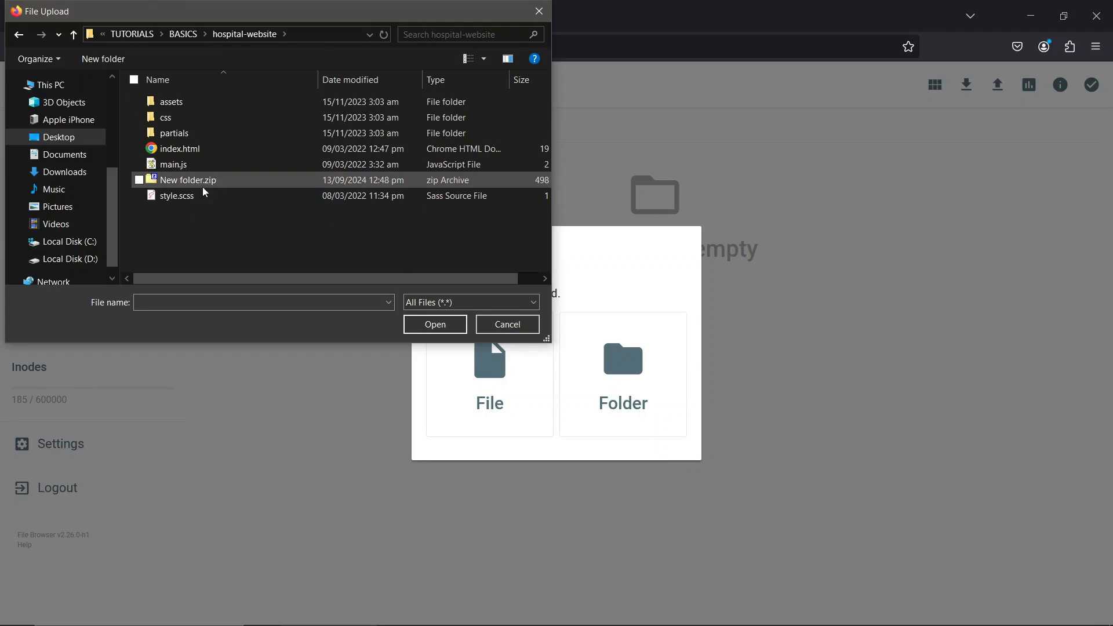
left_click(204, 187)
double_click(203, 183)
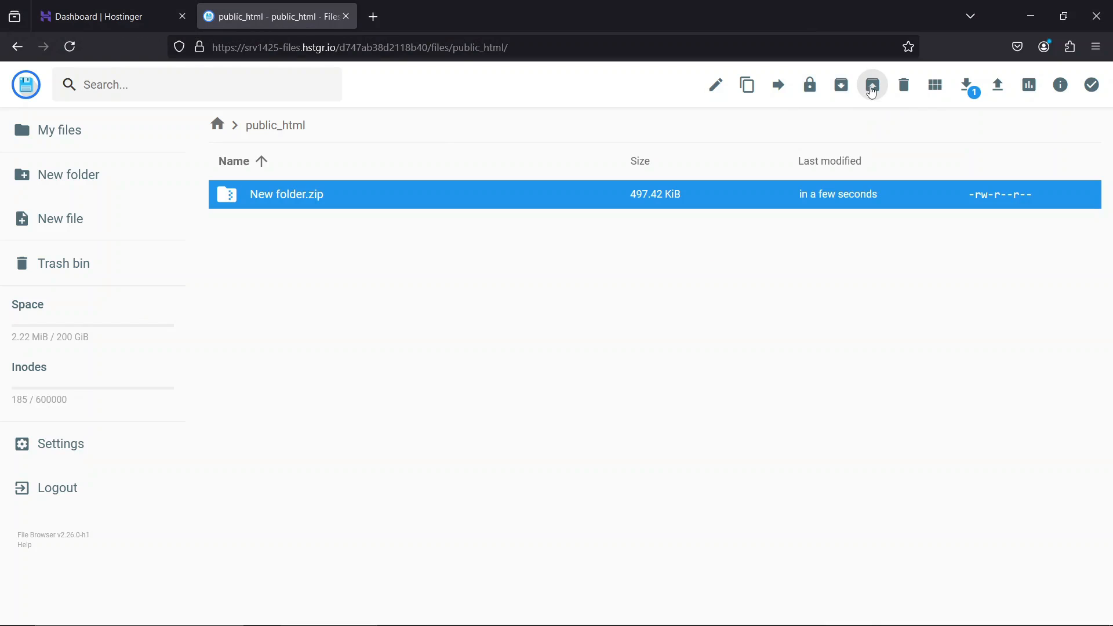
Extract New folder.zip directly into public_html, using "." as the folder name.
left_click(871, 88)
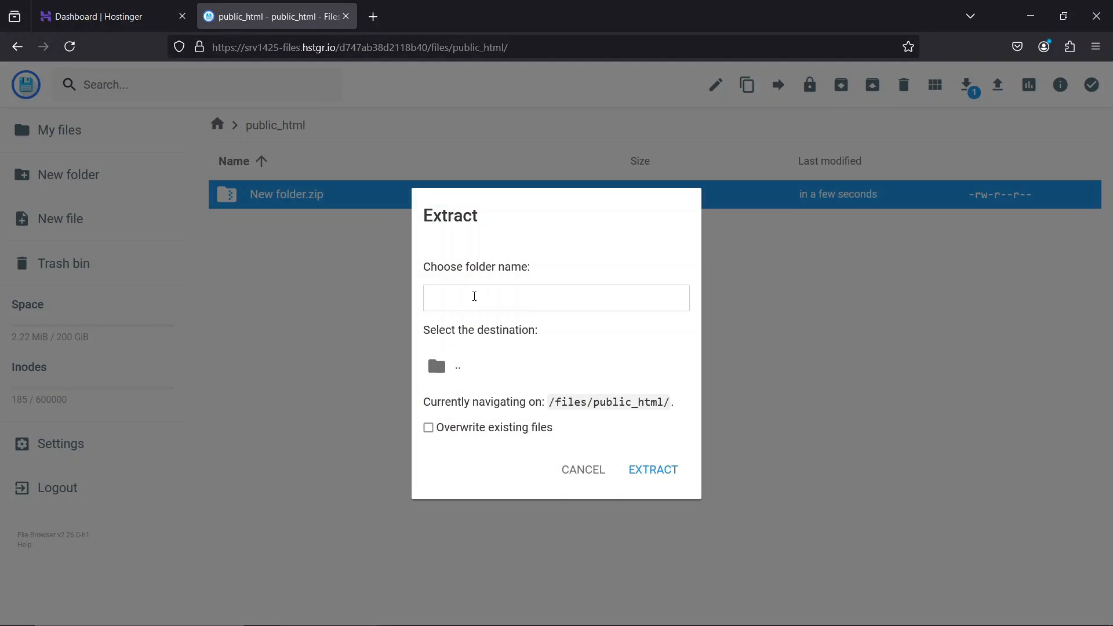
type(".")
left_click(651, 471)
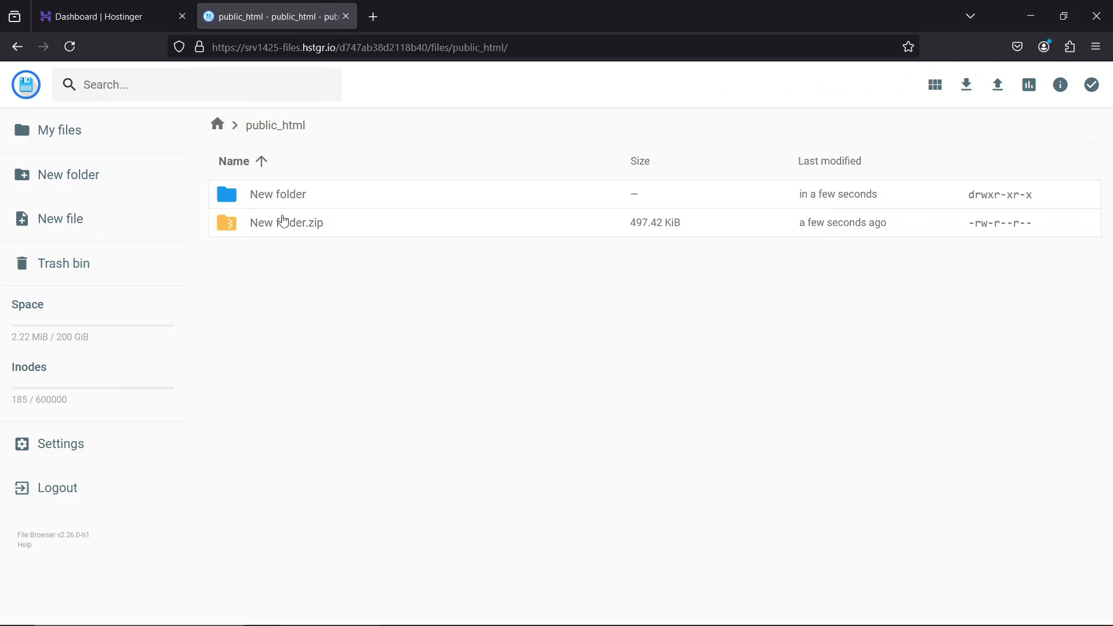
Delete the uploaded New folder.zip from public_html.
left_click(281, 219)
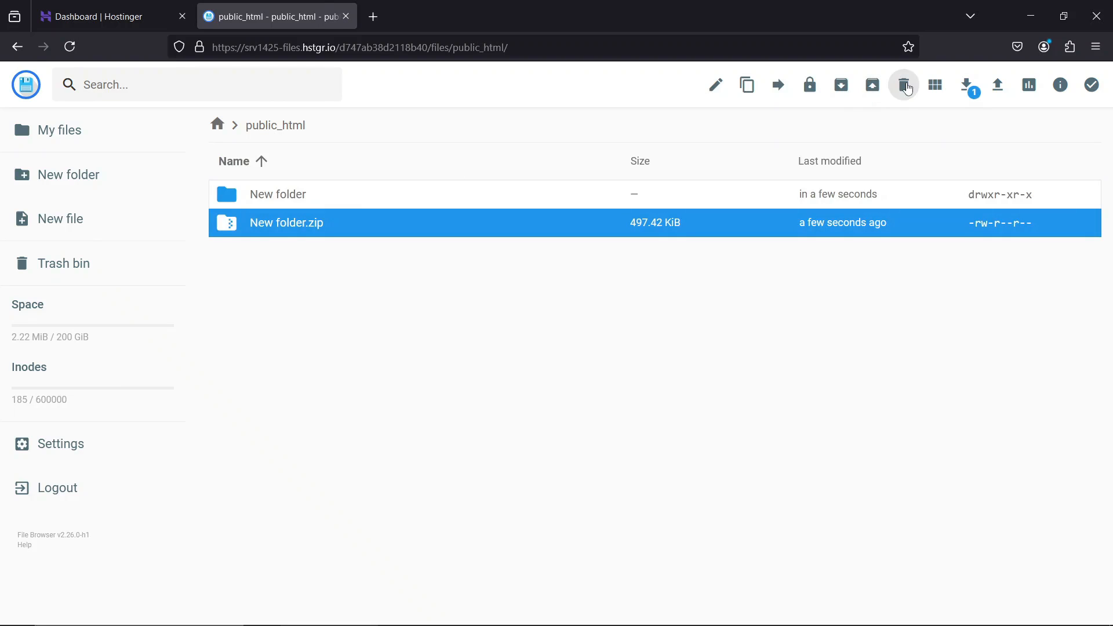
left_click(904, 87)
left_click(657, 375)
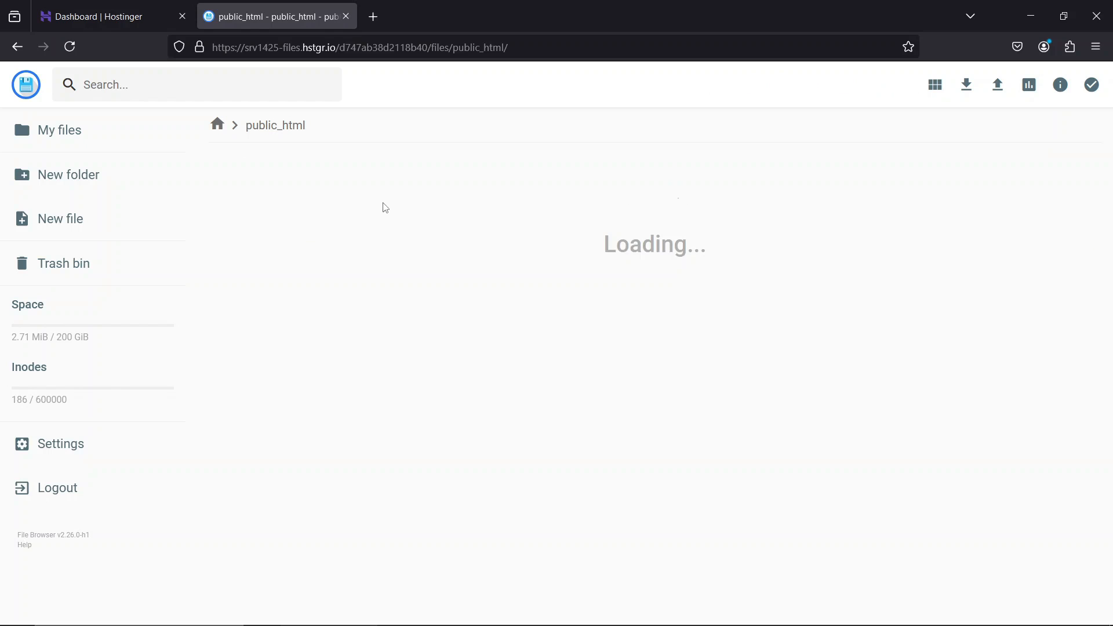
Move all the files and folders inside the extracted New folder up into public_html.
double_click(292, 204)
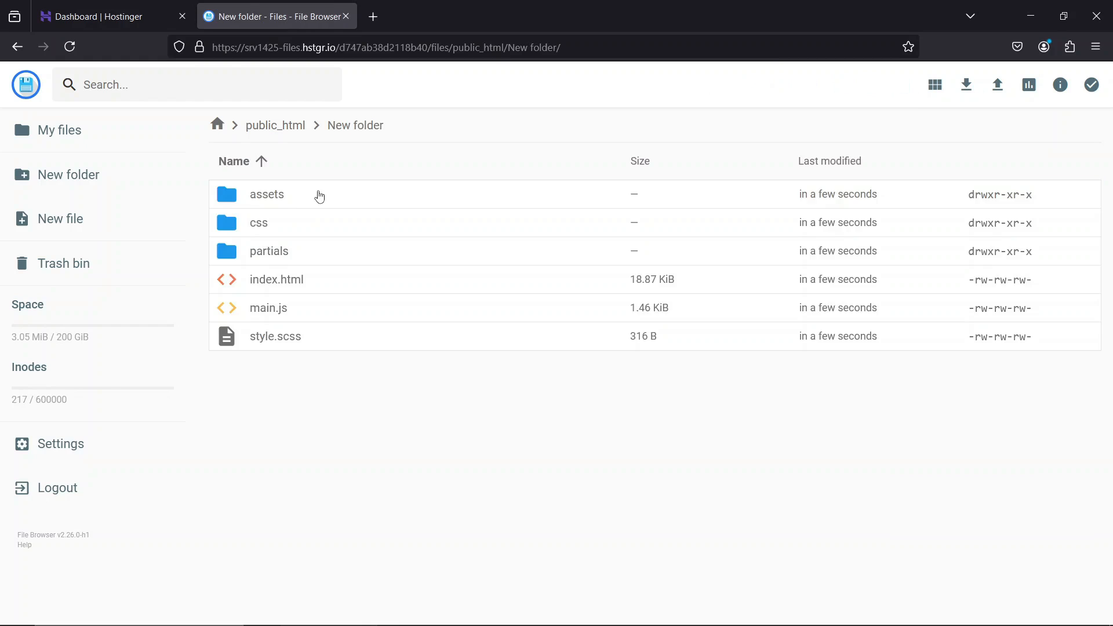
left_click(318, 197)
key("ctrl+a")
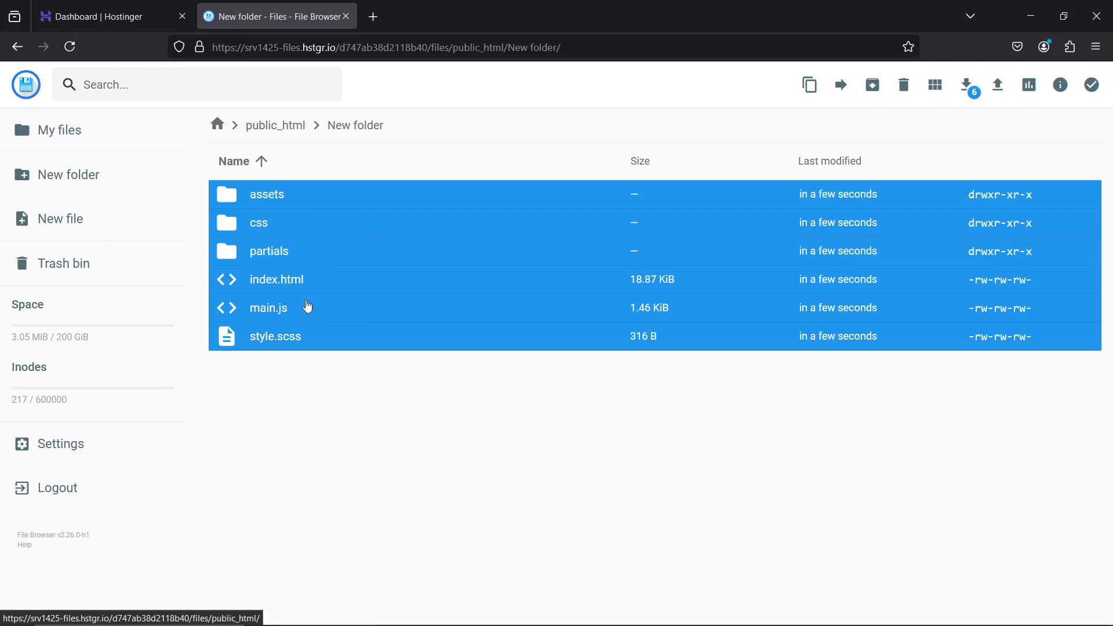
left_click(841, 86)
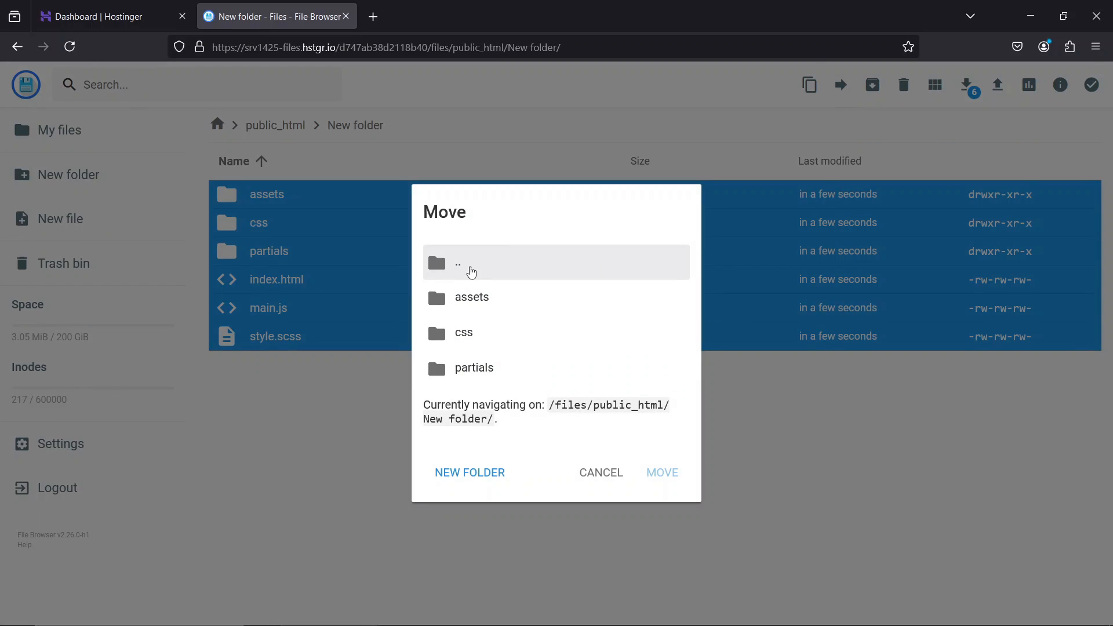
left_click(487, 262)
left_click(486, 263)
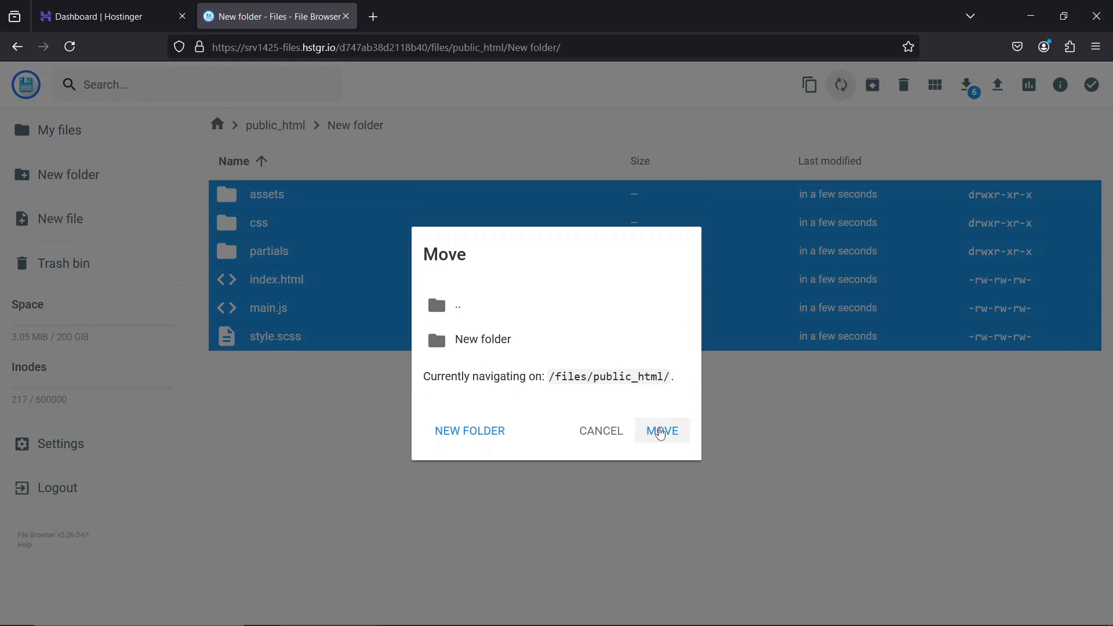
left_click(661, 431)
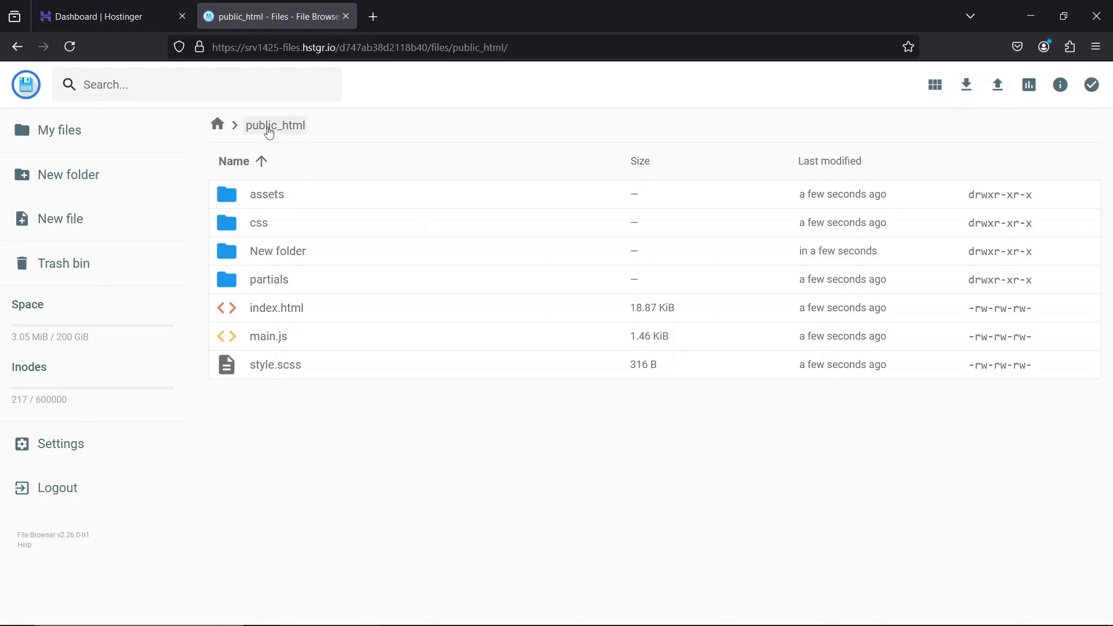
Delete the emptied New folder from public_html.
left_click(308, 260)
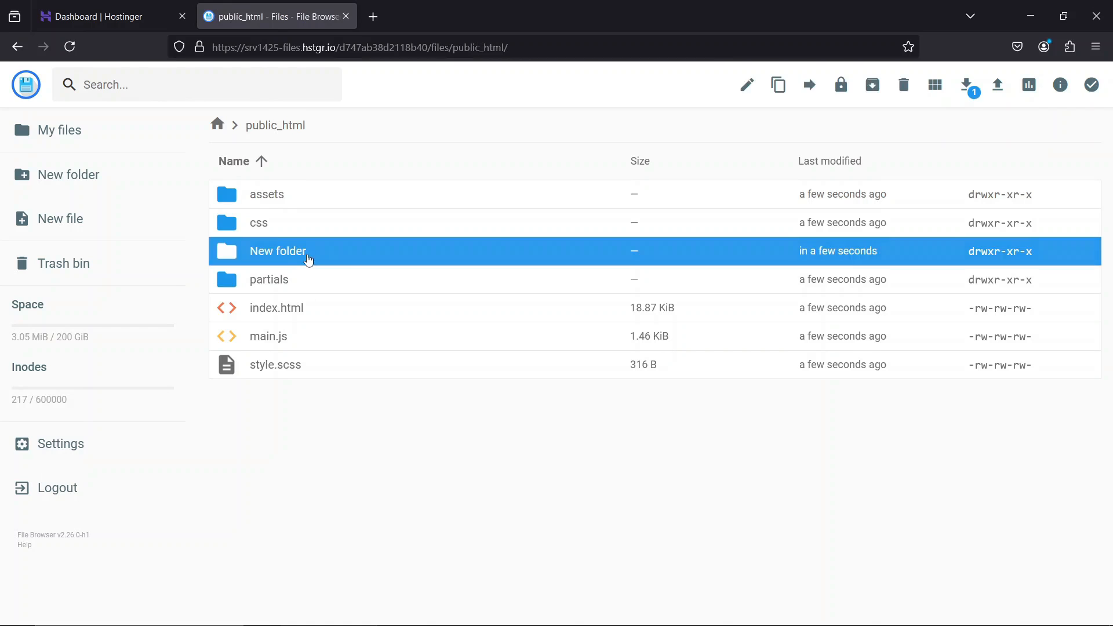
left_click(904, 85)
left_click(658, 375)
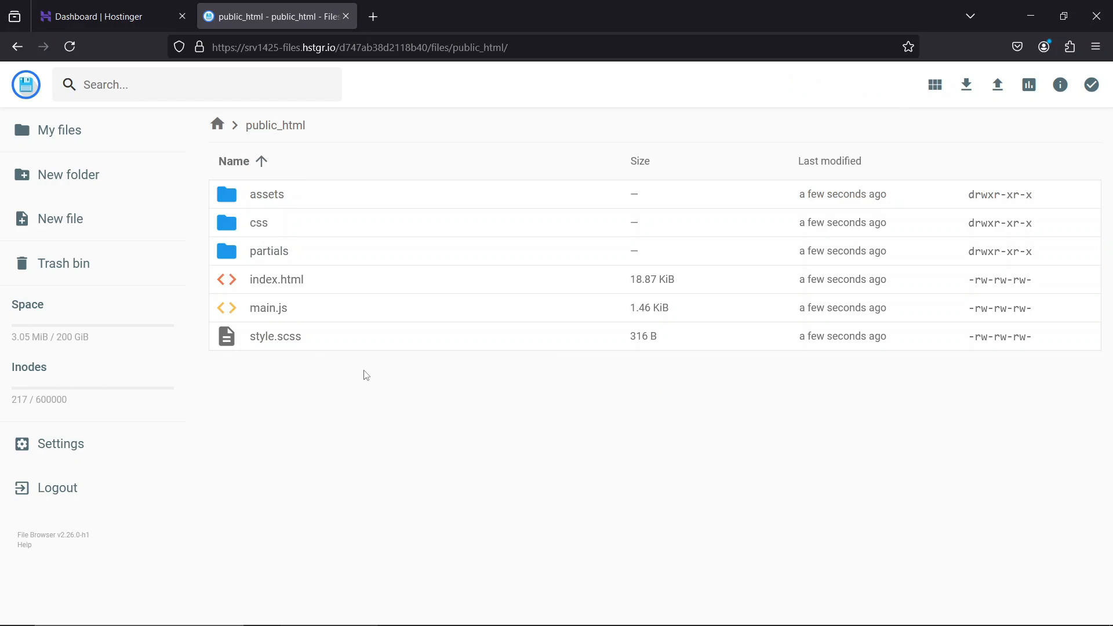
Switch to File Explorer and delete New folder.zip from the local hospital-website folder, then minimize the window.
key("alt+Tab")
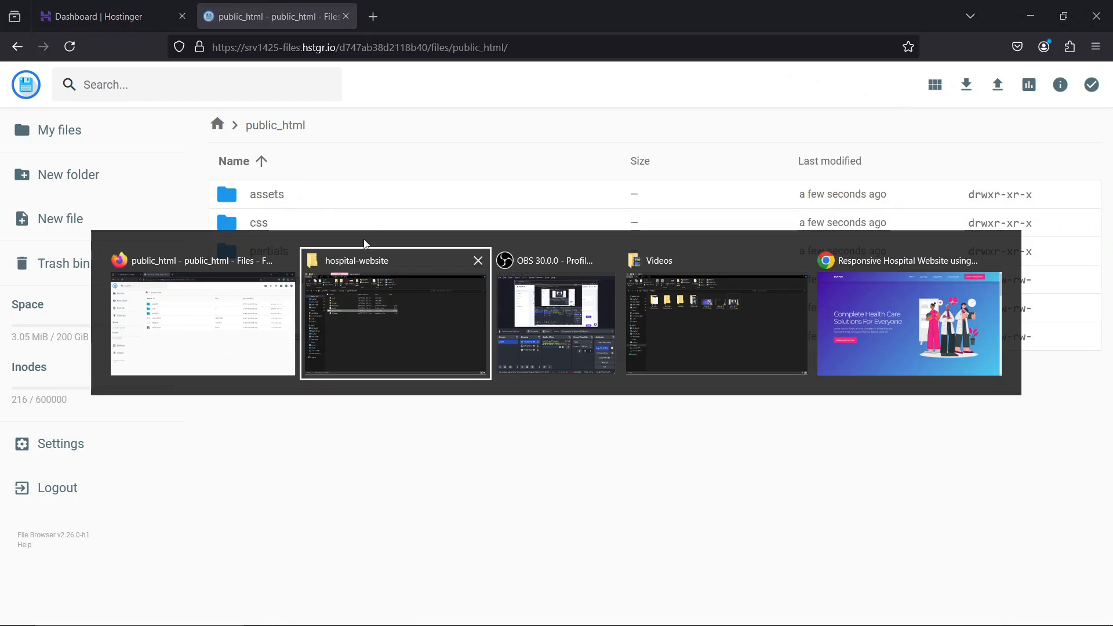
left_click(393, 325)
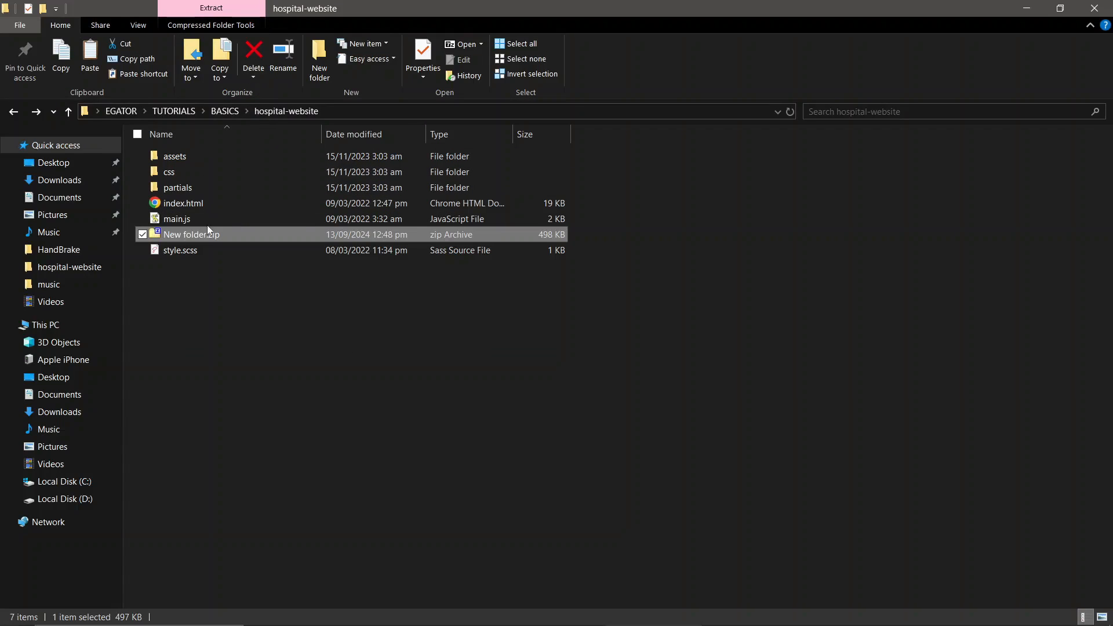
left_click(254, 56)
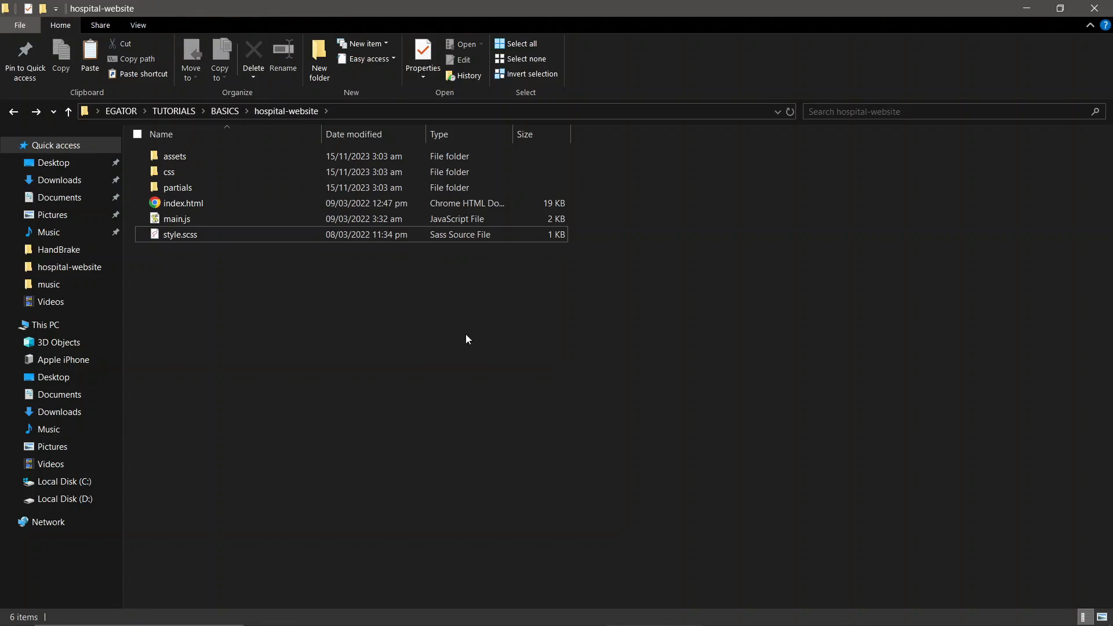
left_click_drag(219, 273, 214, 134)
left_click(1022, 8)
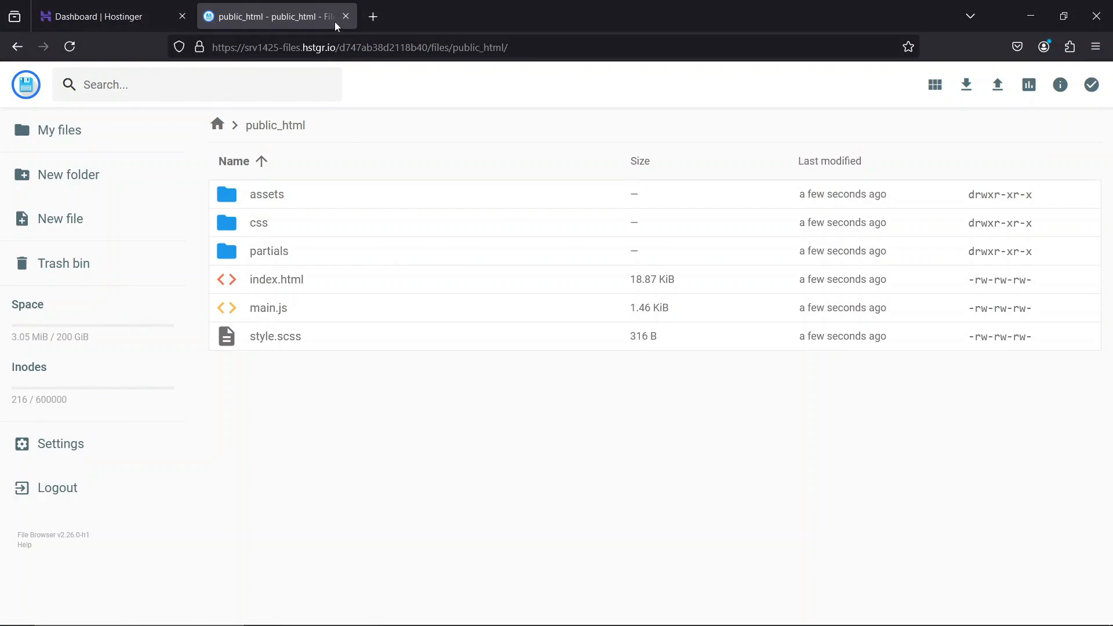
Copy the brettgold.net domain from the Hostinger dashboard, open it in a new private window and check its connection security.
left_click(139, 16)
left_click_drag(310, 198, 376, 208)
key("ctrl+c")
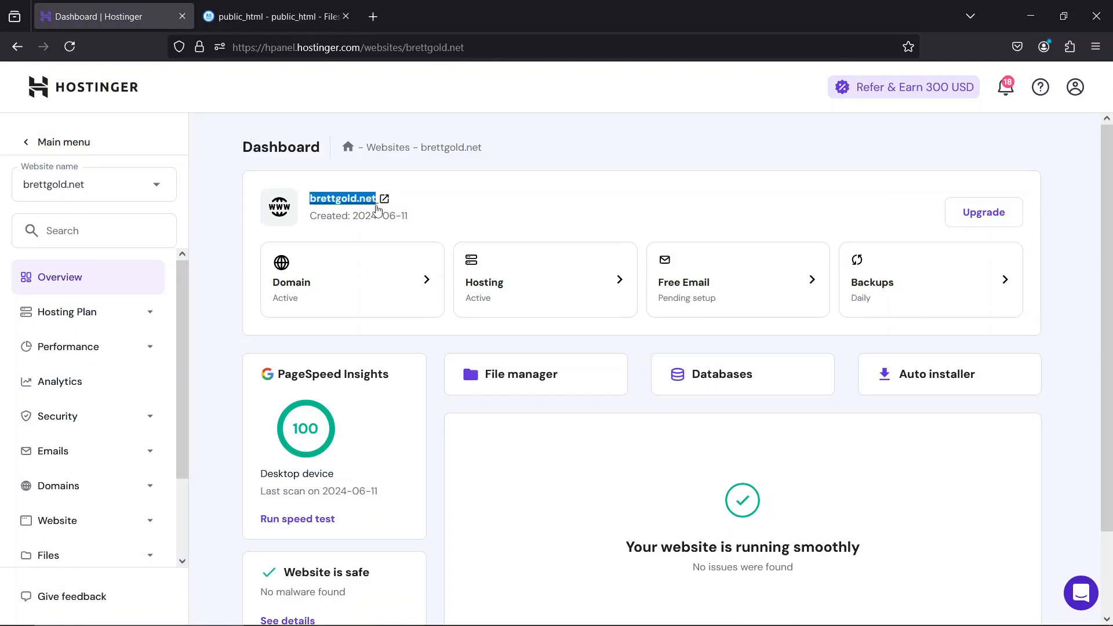
left_click(1095, 46)
left_click(959, 152)
key("ctrl+v")
key("Return")
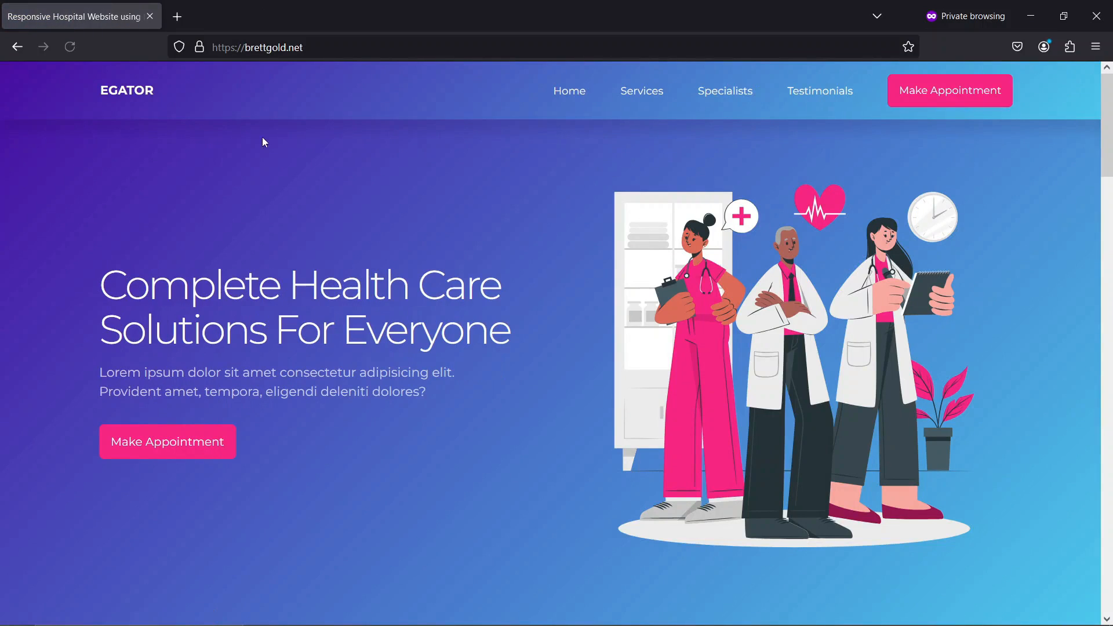
left_click(196, 50)
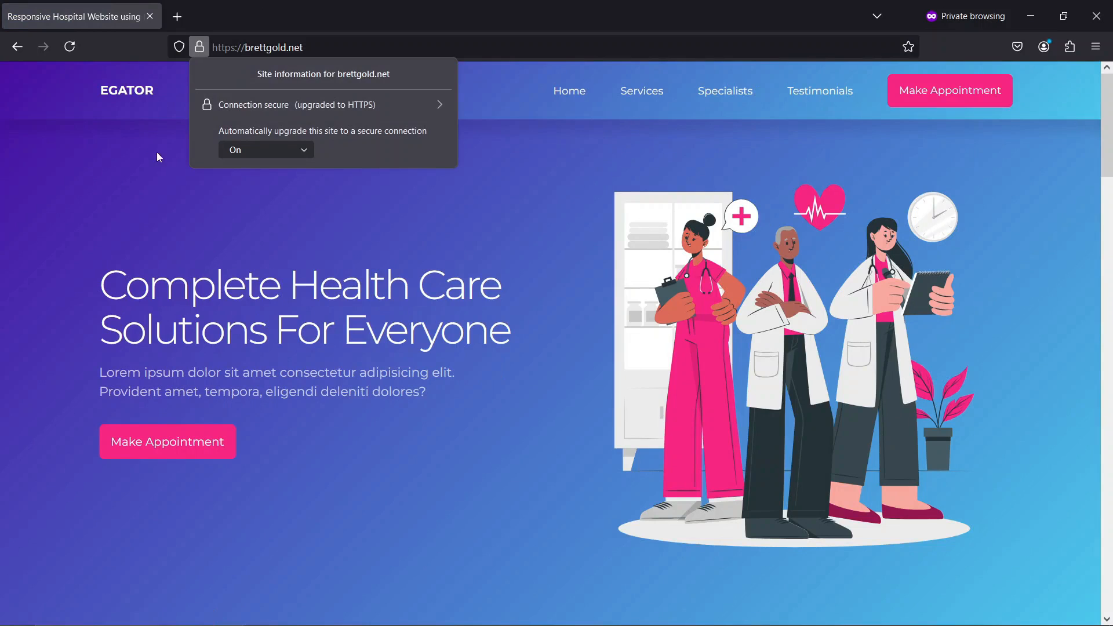
left_click(481, 185)
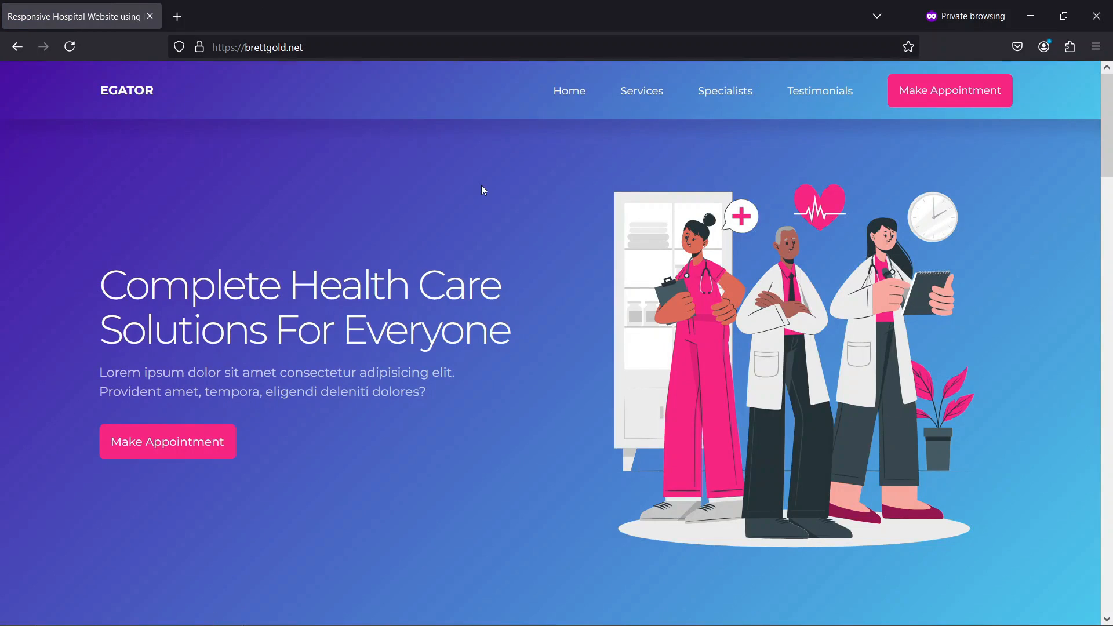
Look through the live site's services, specialists, testimonials and appointment sections, and return to its home page through the EGATOR logo.
scroll(502, 265, "down", 3)
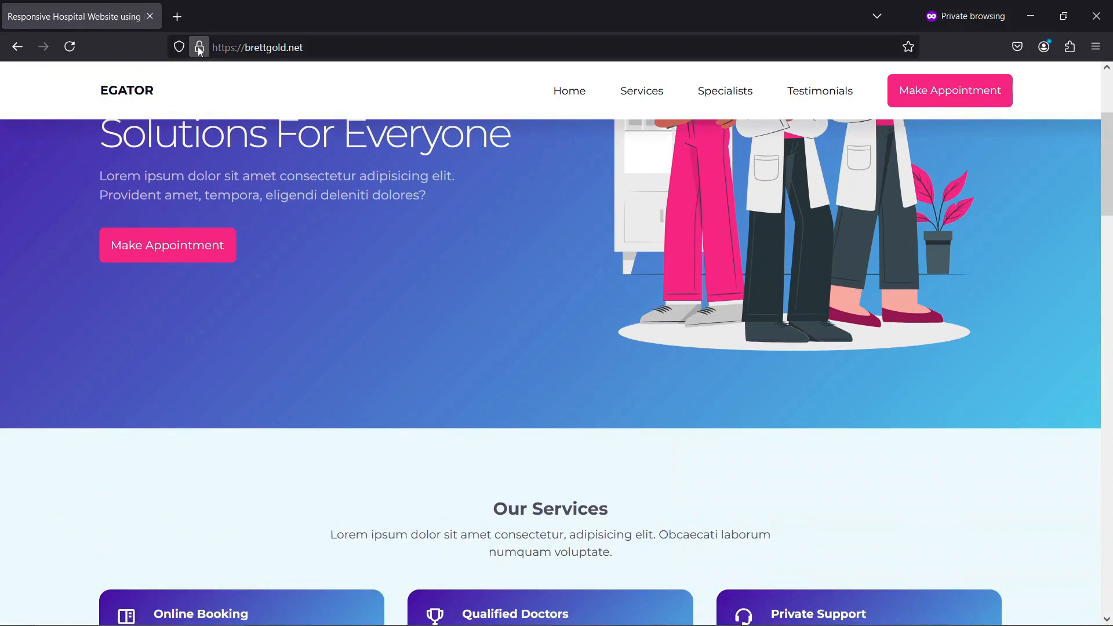
scroll(680, 263, "down", 5)
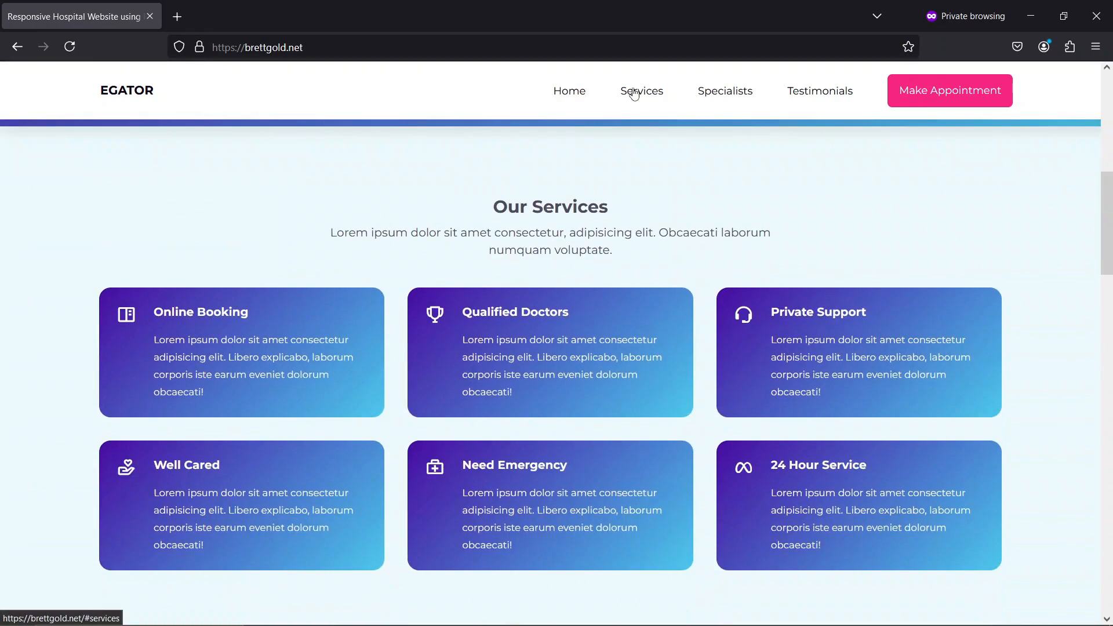
left_click(632, 91)
left_click(734, 93)
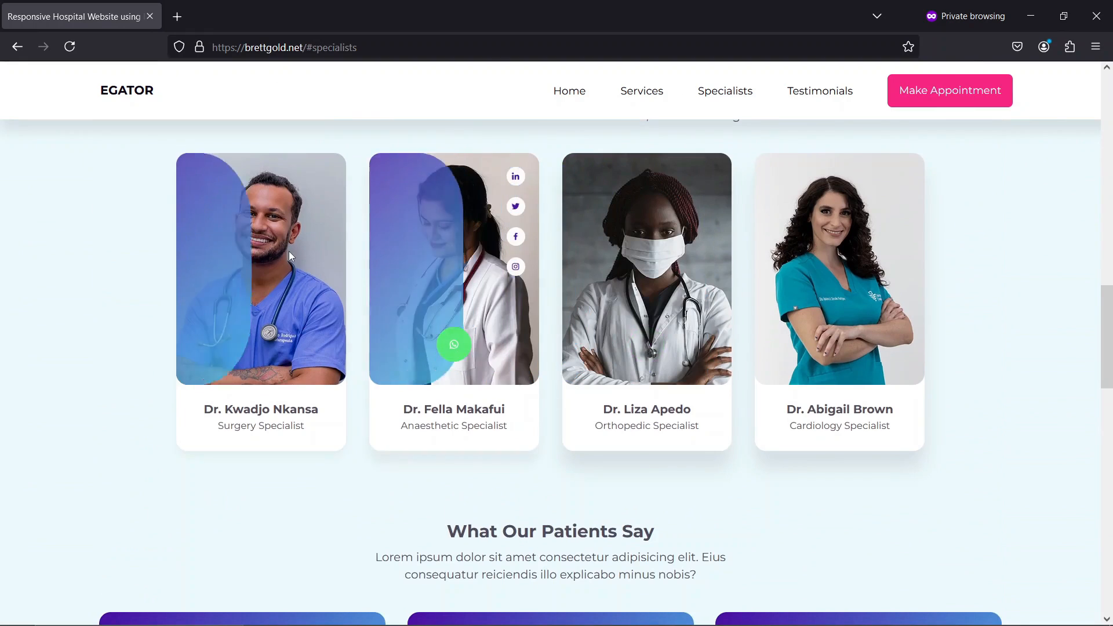
scroll(885, 269, "down", 6)
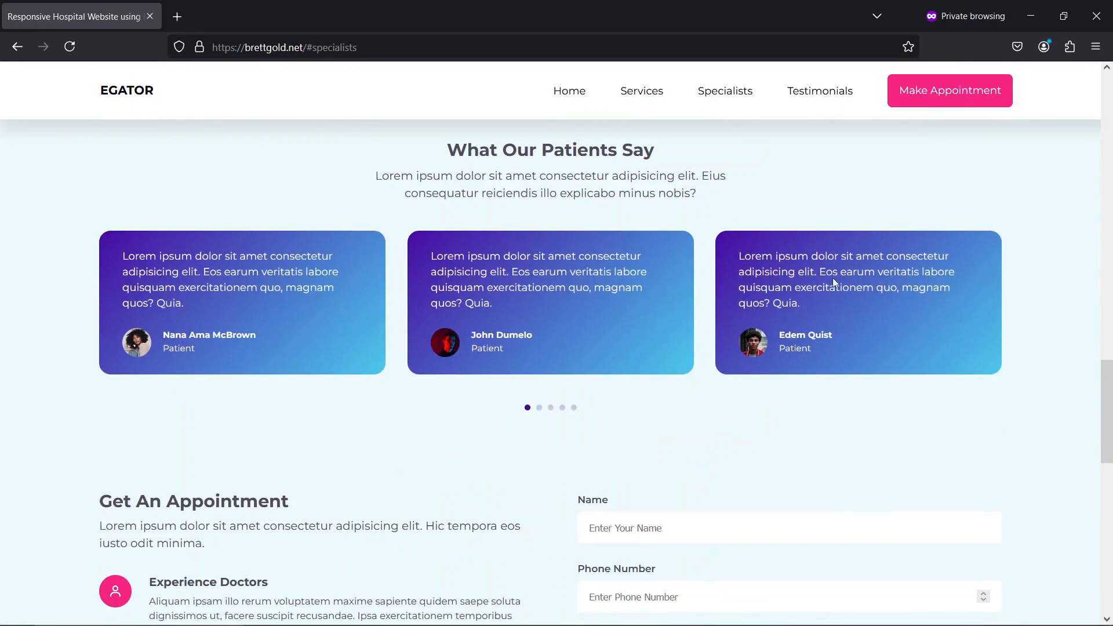
scroll(689, 274, "down", 8)
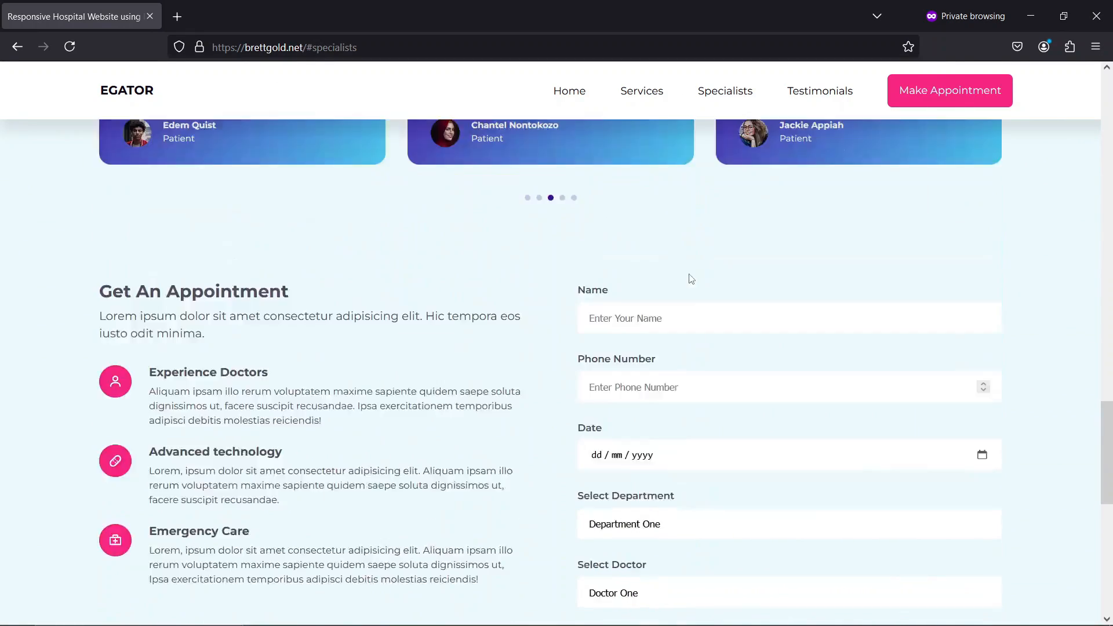
scroll(690, 278, "up", 12)
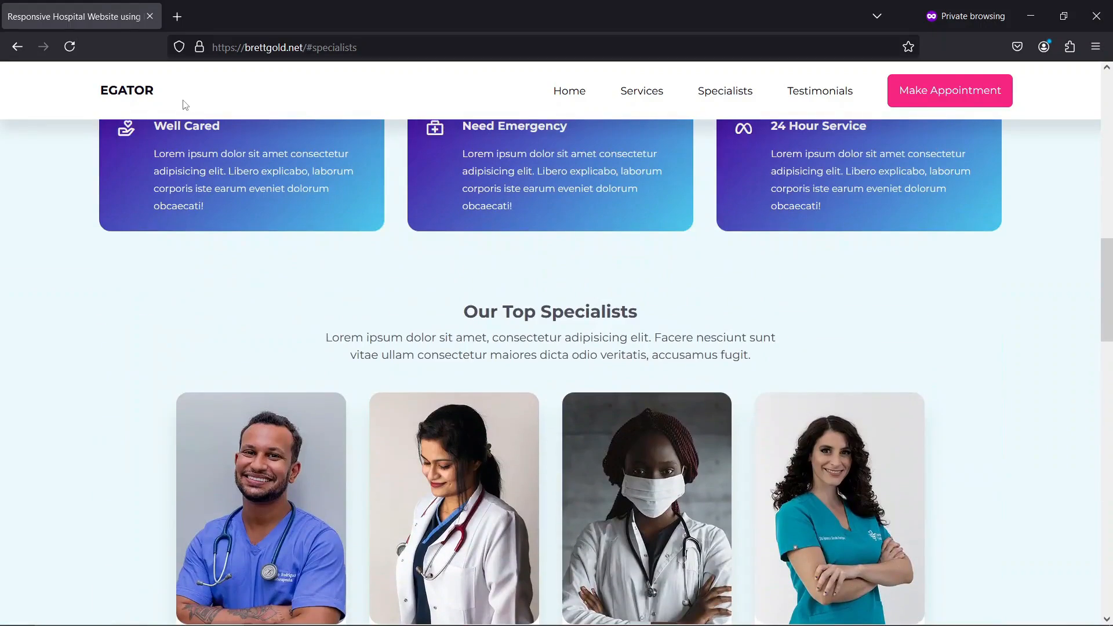
left_click(137, 92)
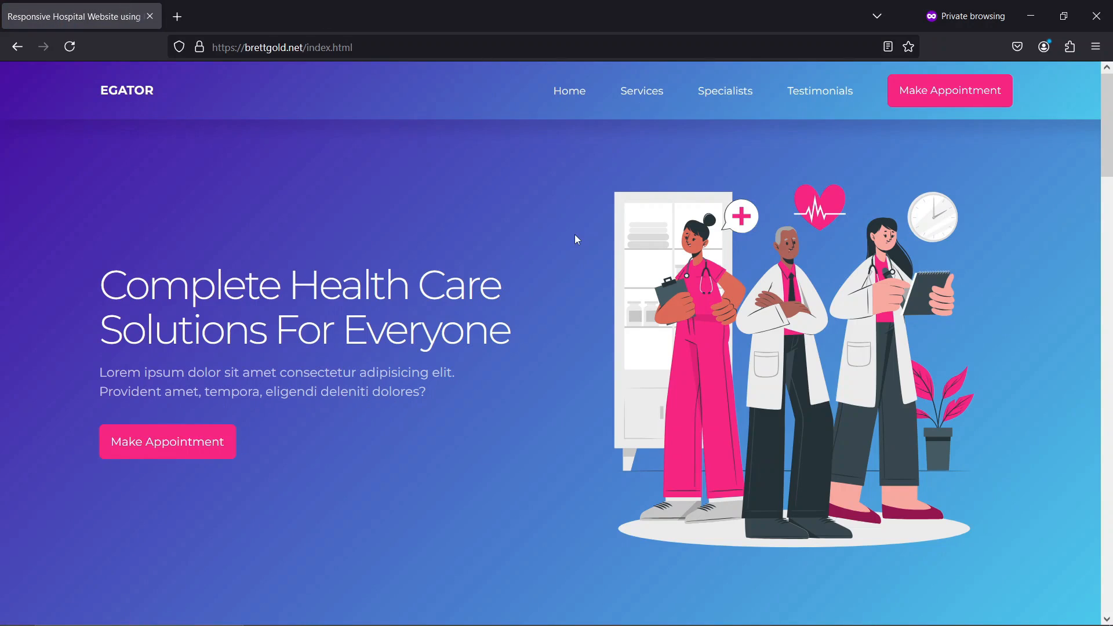